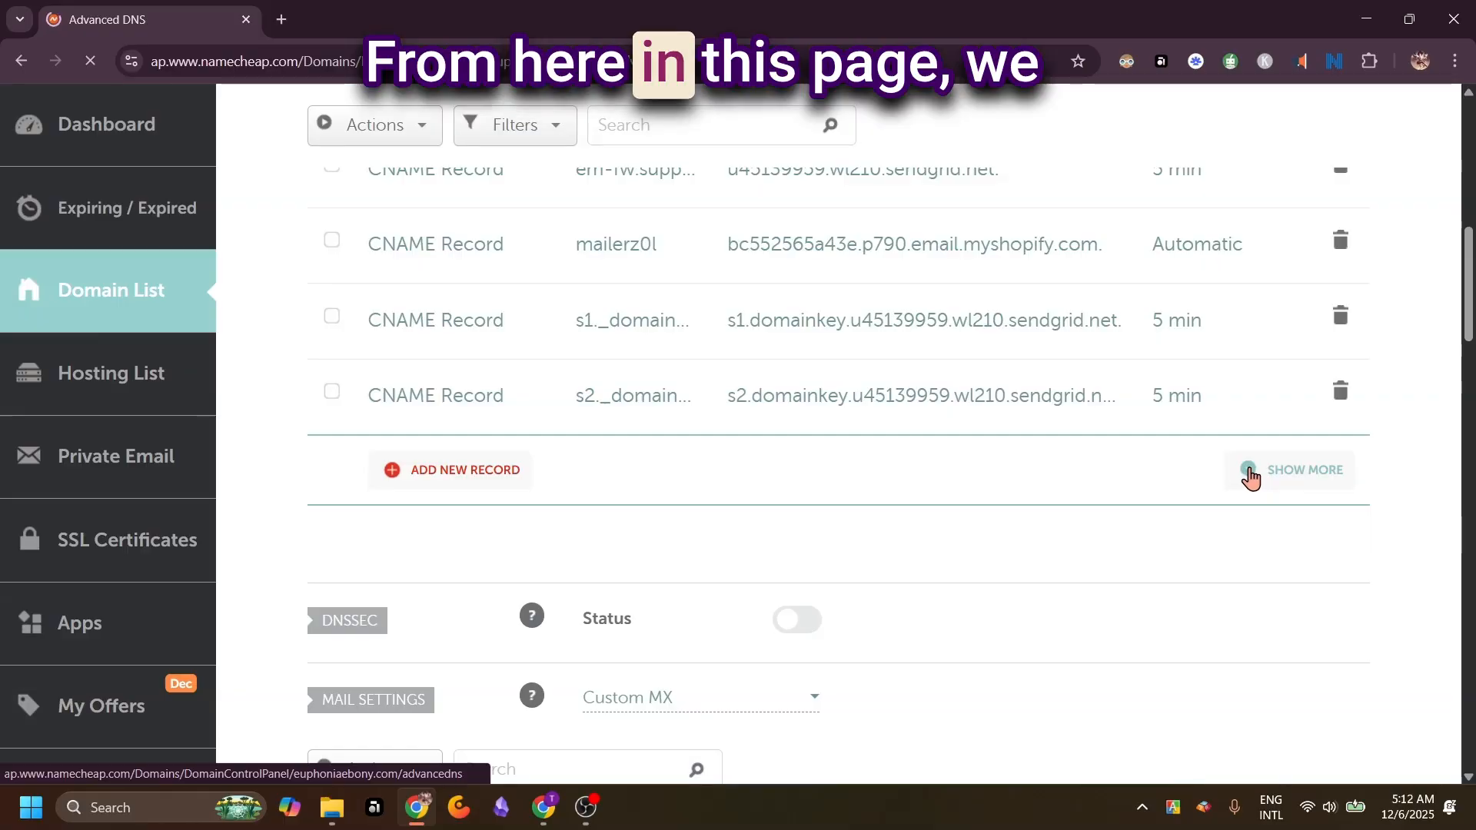
Expand all Namecheap host records of euphoniaebony.com and compare them with the domain's DNS records listed in Fourthwall
left_click(1256, 472)
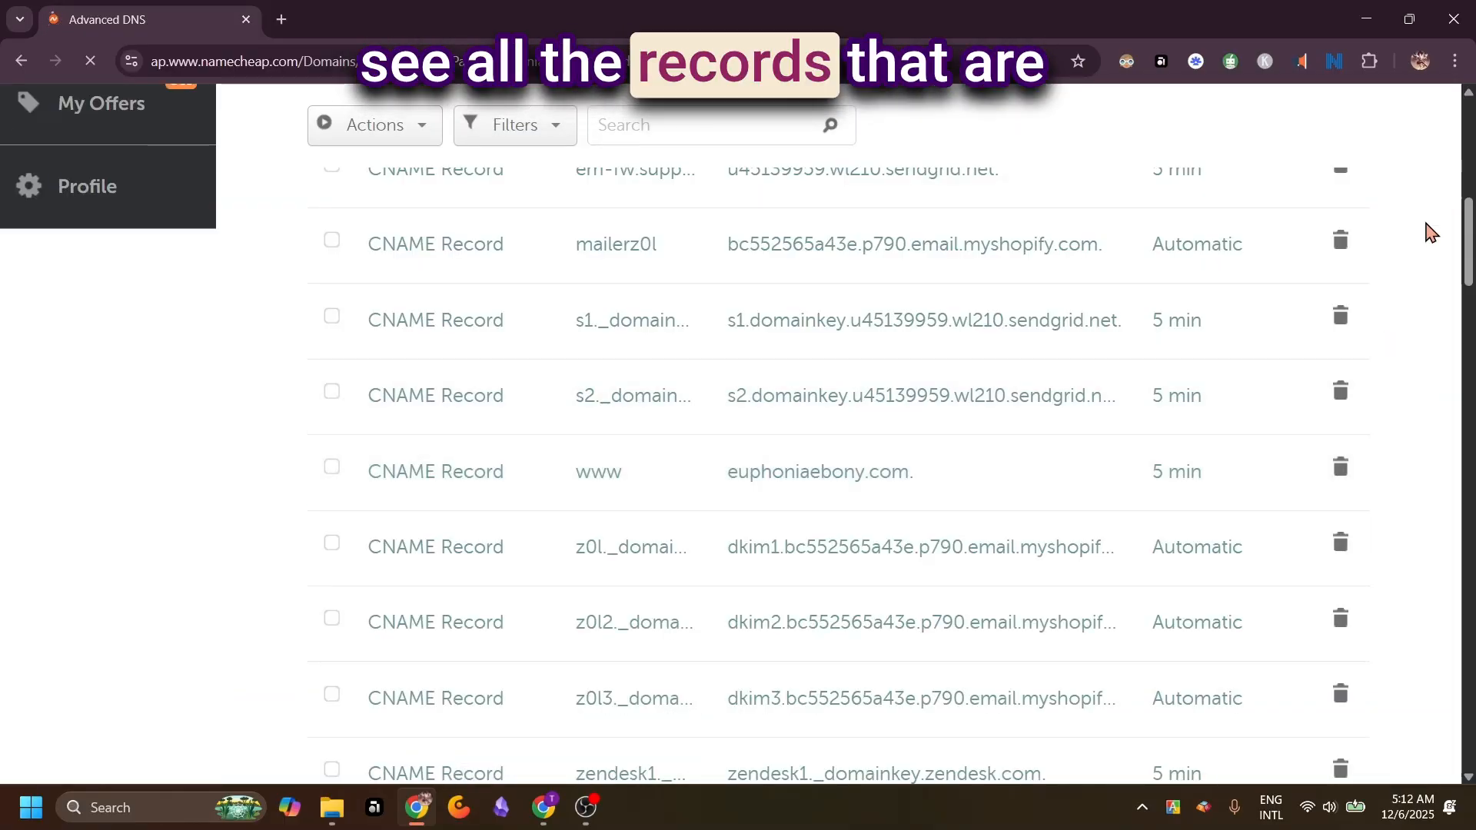
scroll(1428, 231, "up", 3)
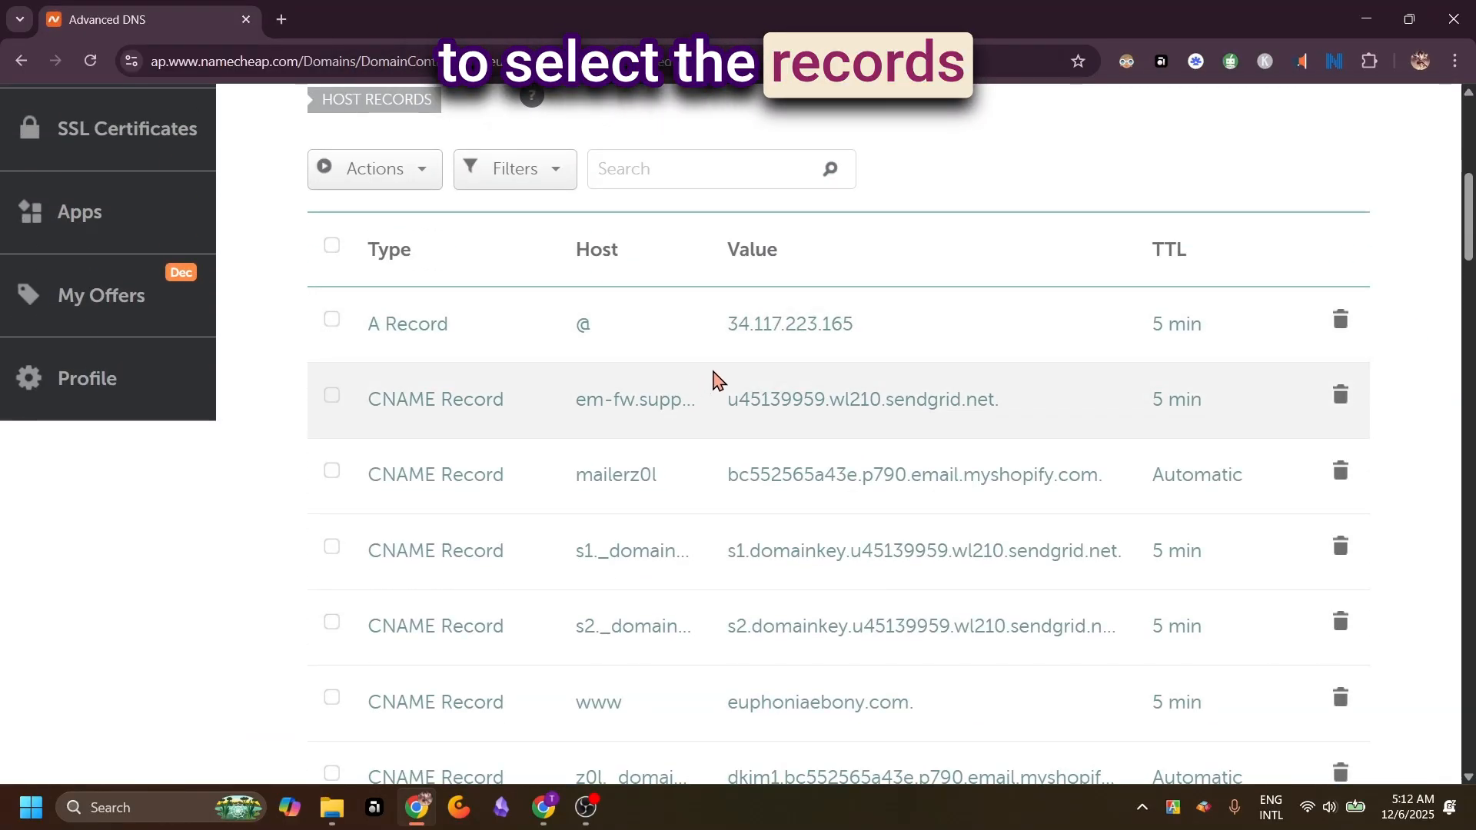
left_click(547, 809)
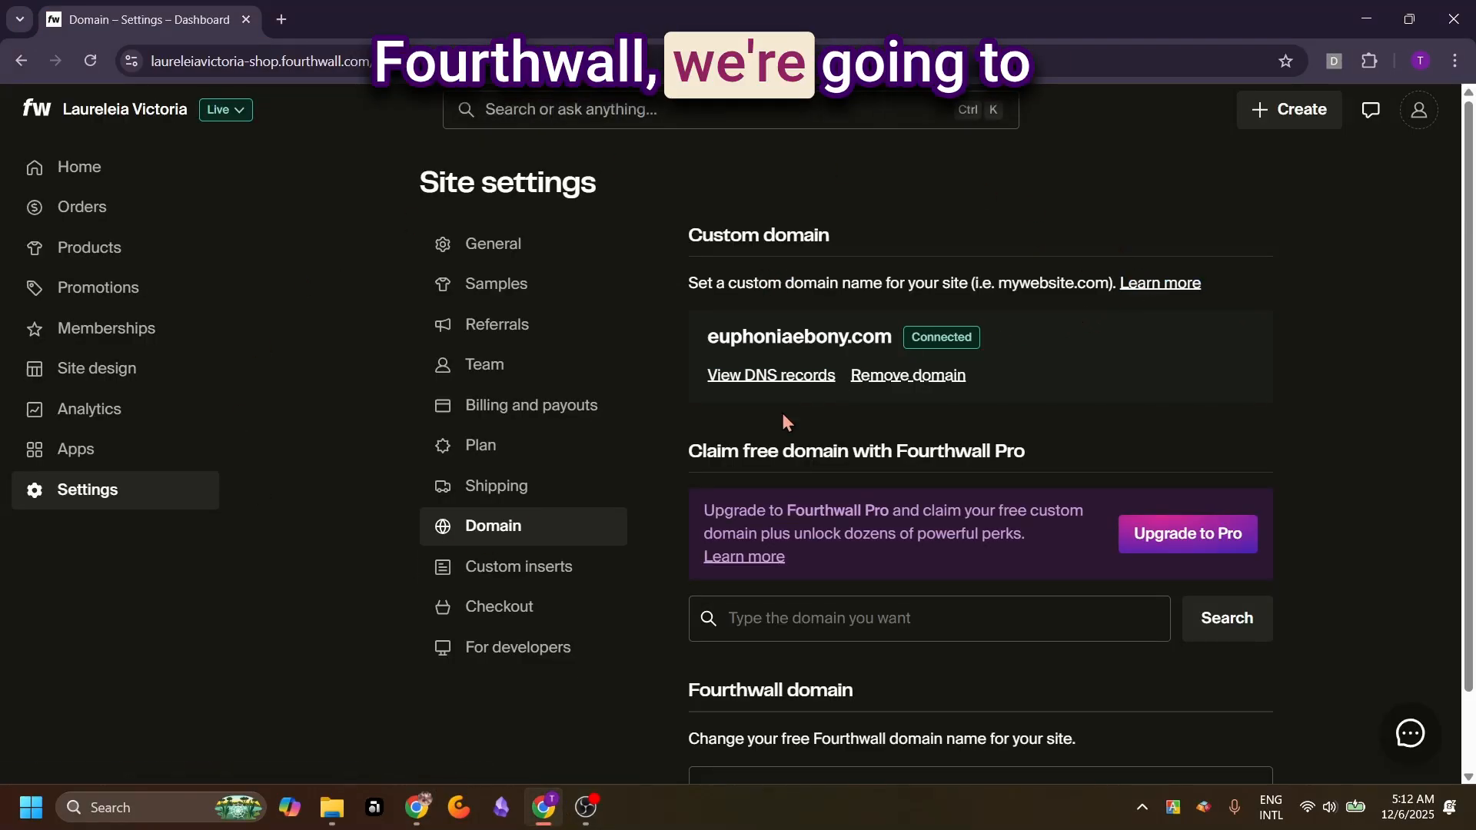
left_click(752, 381)
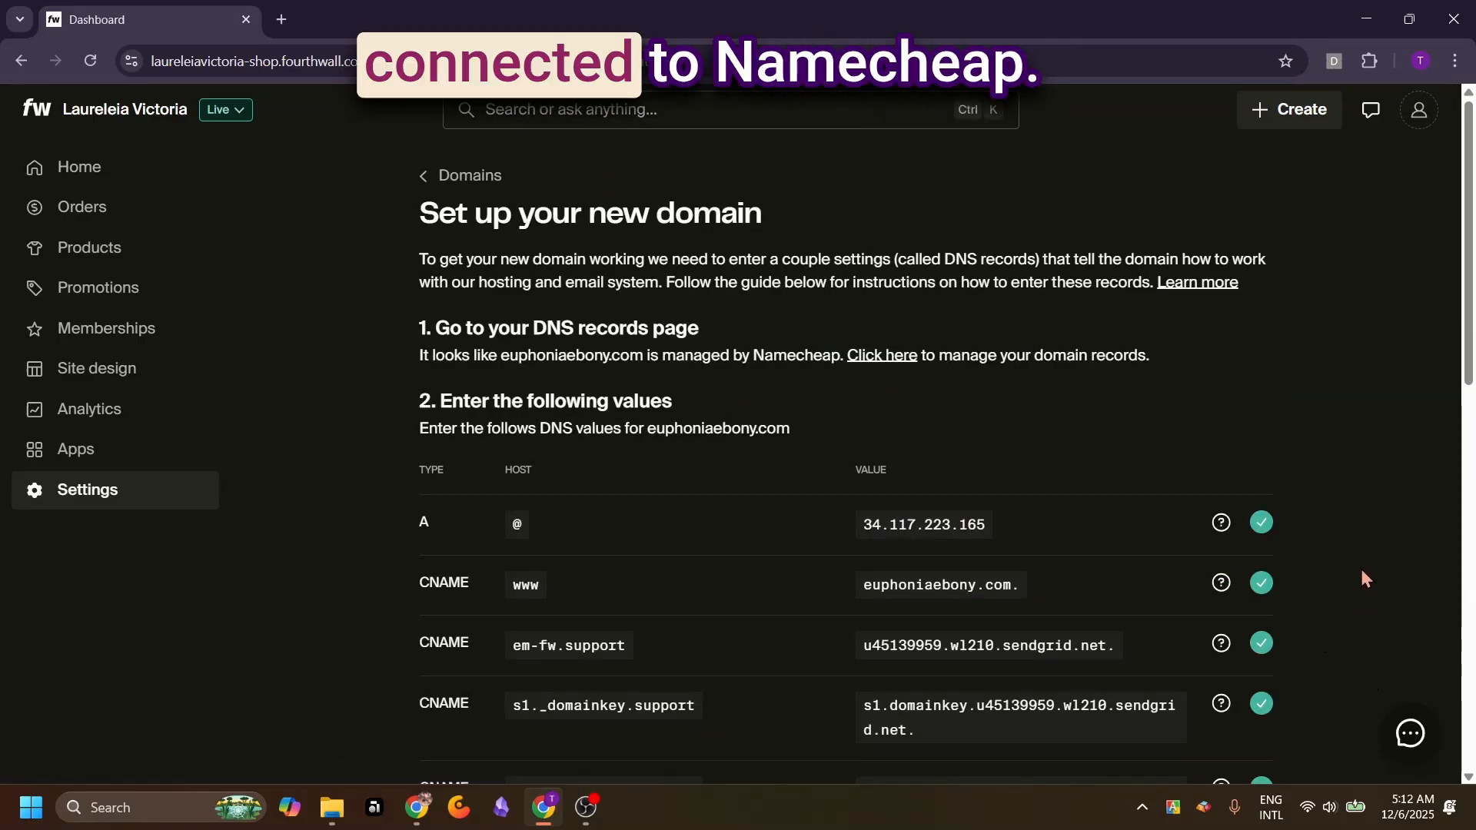
scroll(1382, 527, "down", 2)
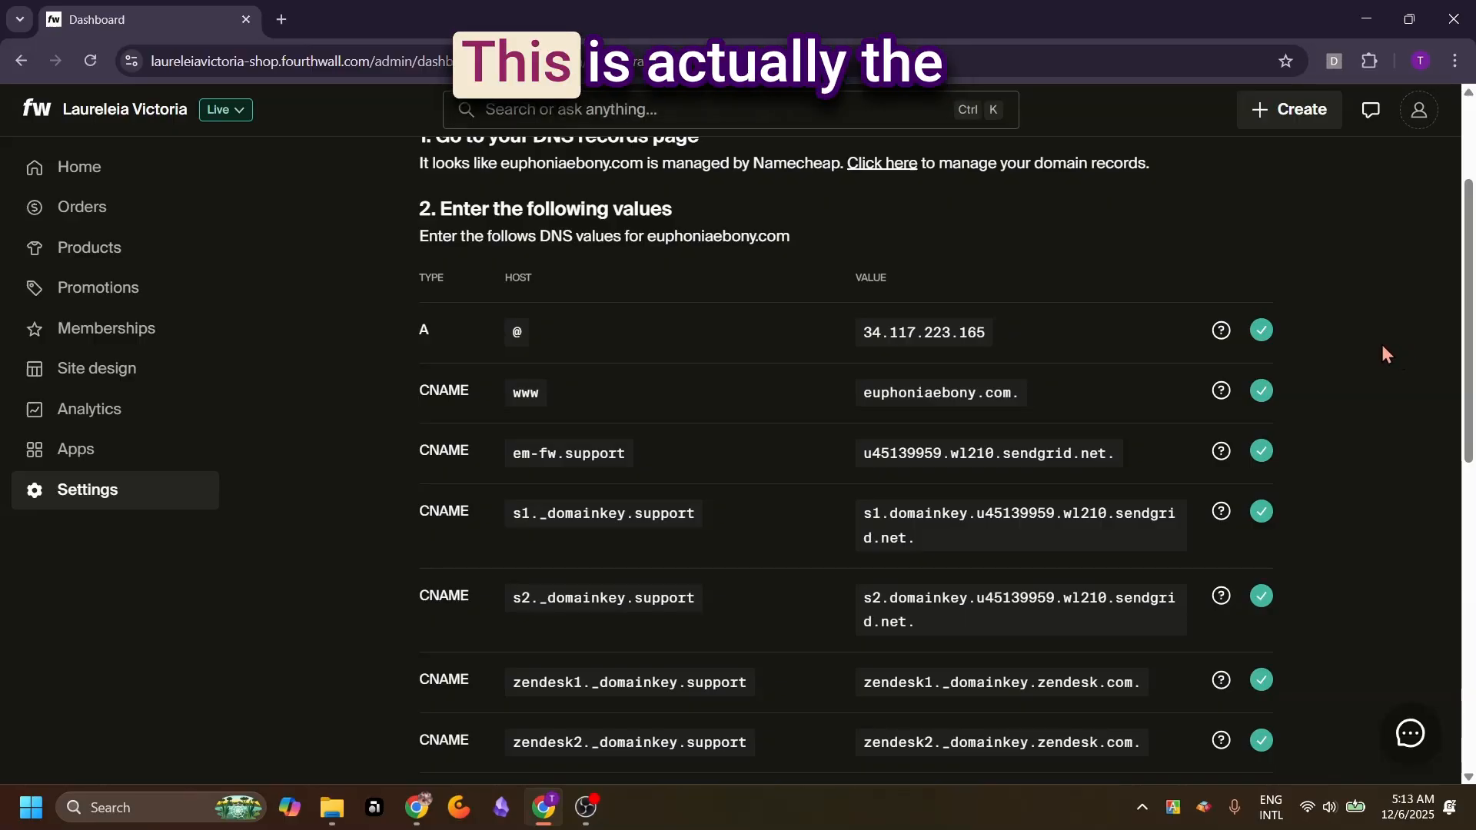
scroll(1384, 354, "down", 1)
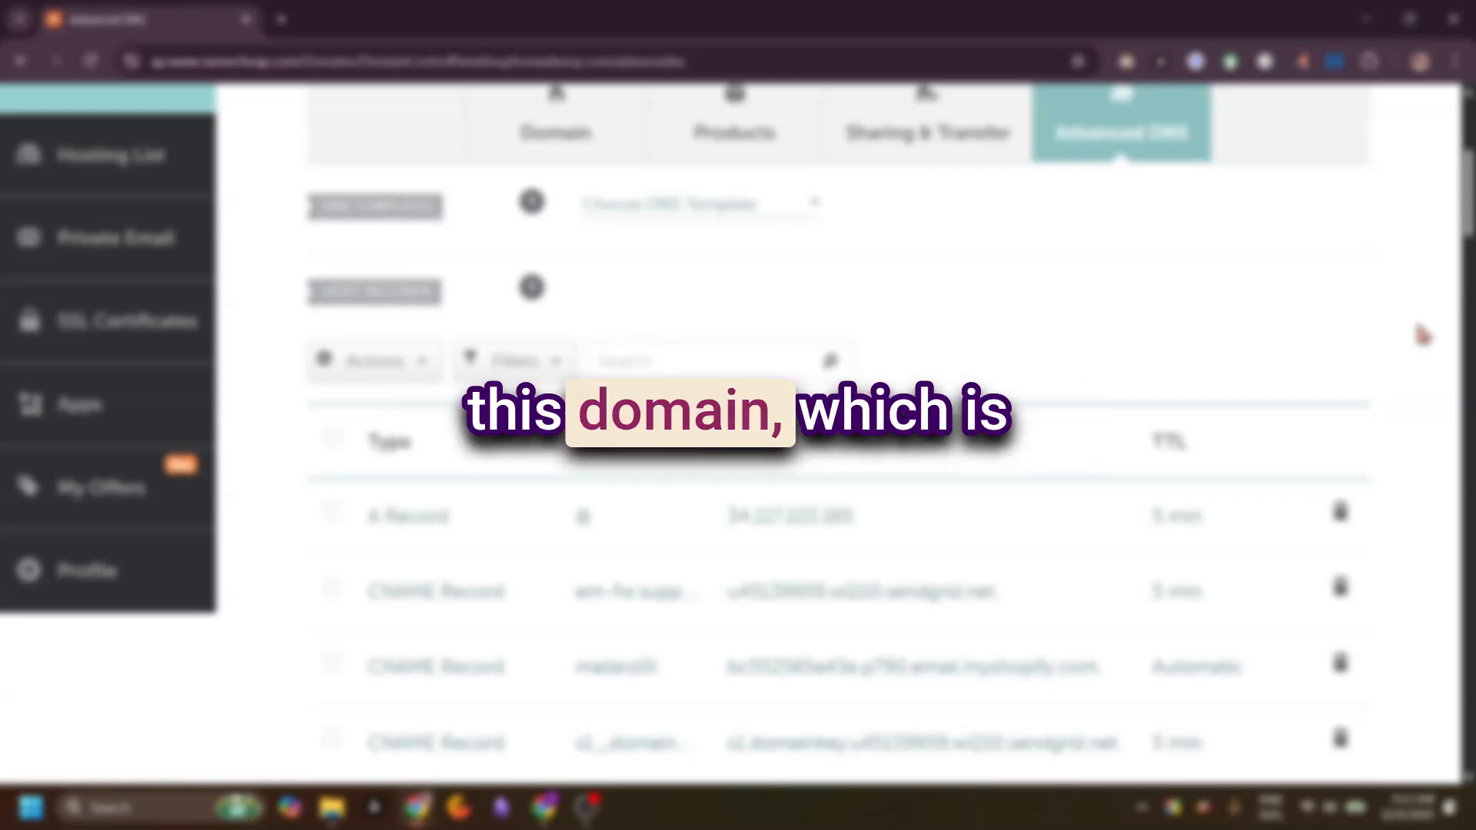
scroll(1268, 323, "down", 5)
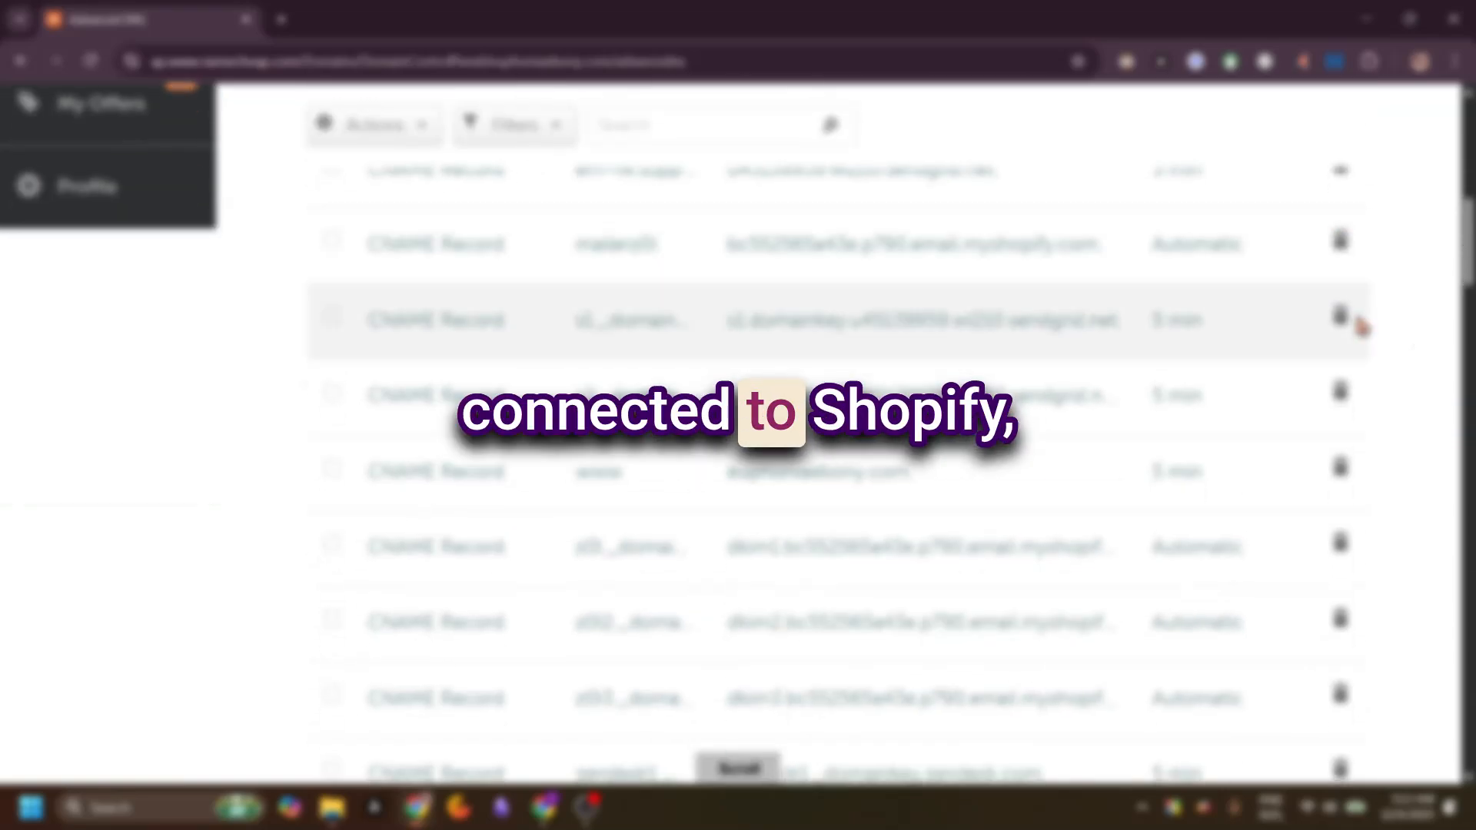
scroll(1358, 321, "up", 3)
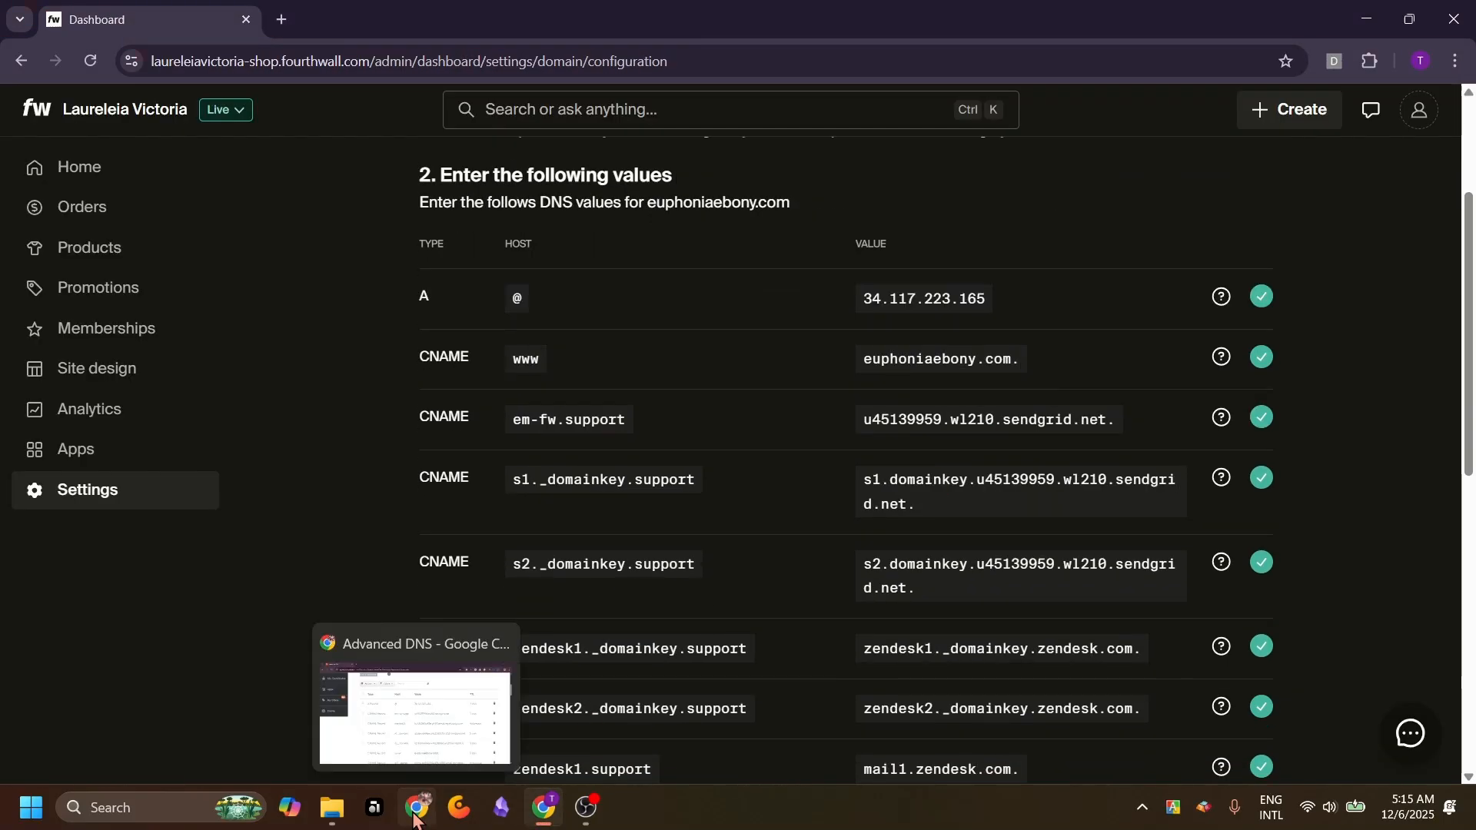
Switch to Namecheap and delete the euphoniaebony.com host records that match Fourthwall's DNS values, keeping the Shopify and private email records
left_click(416, 808)
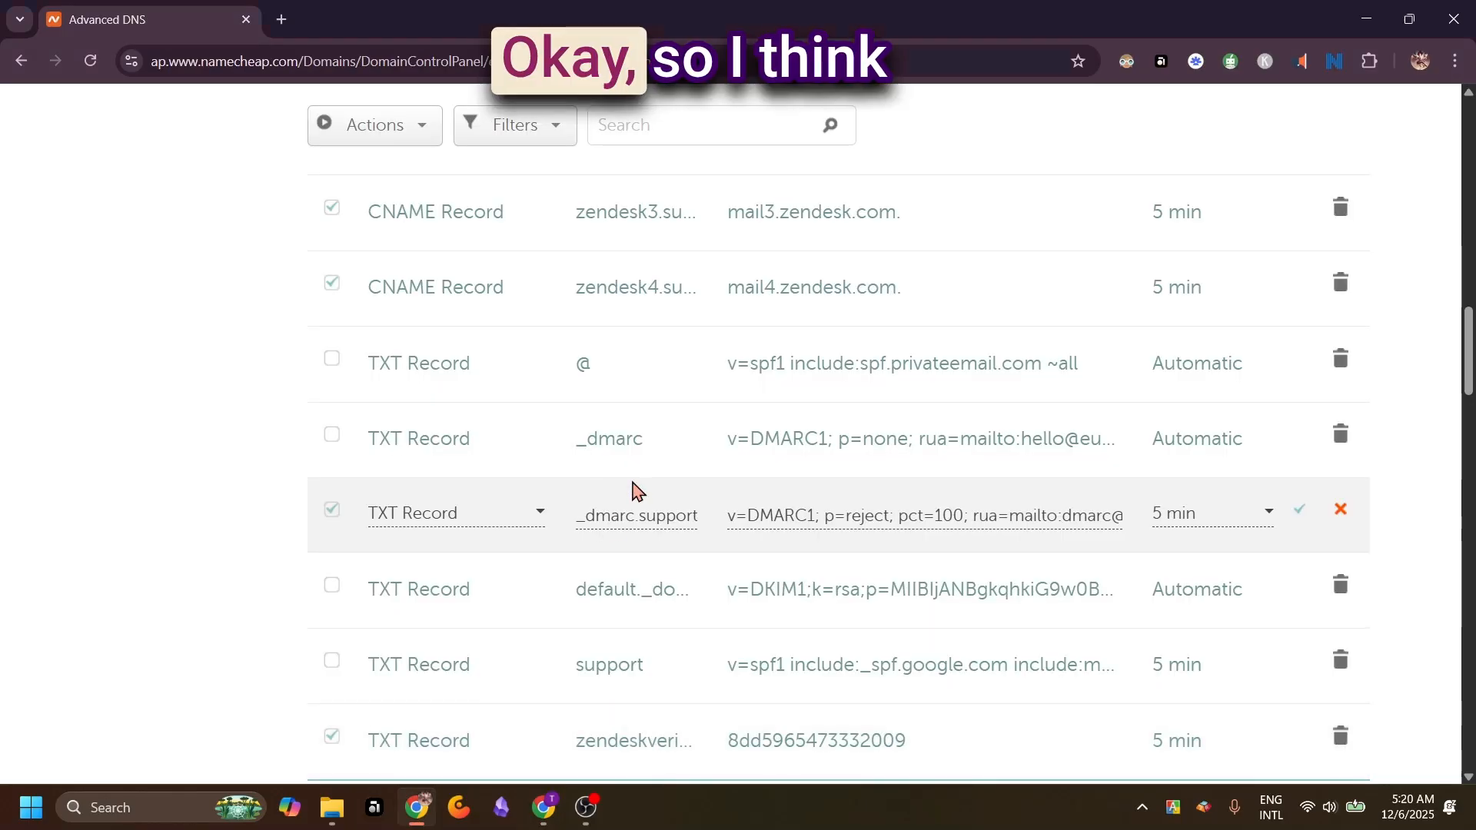
scroll(819, 402, "up", 10)
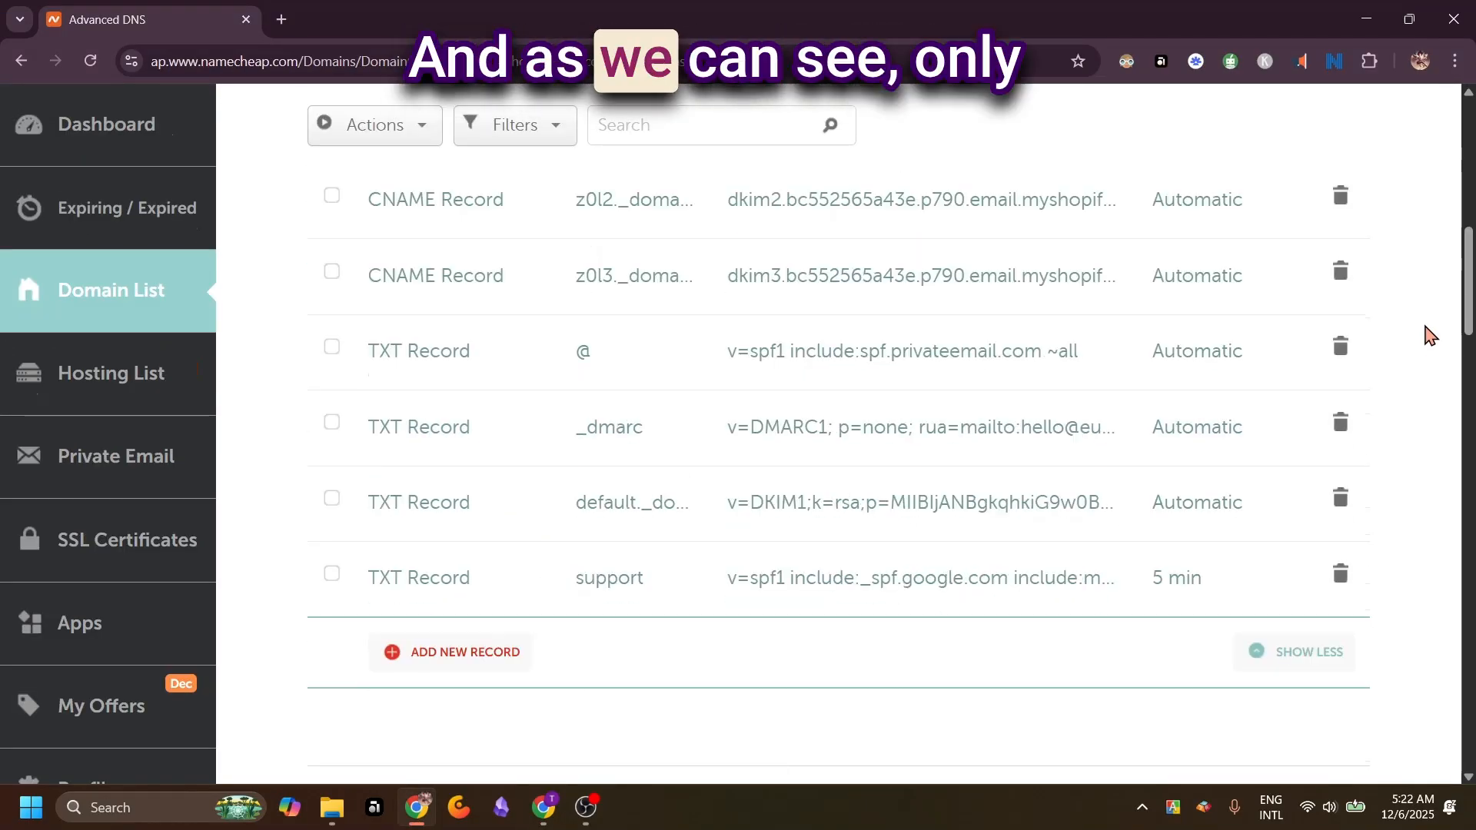
scroll(1190, 269, "up", 1)
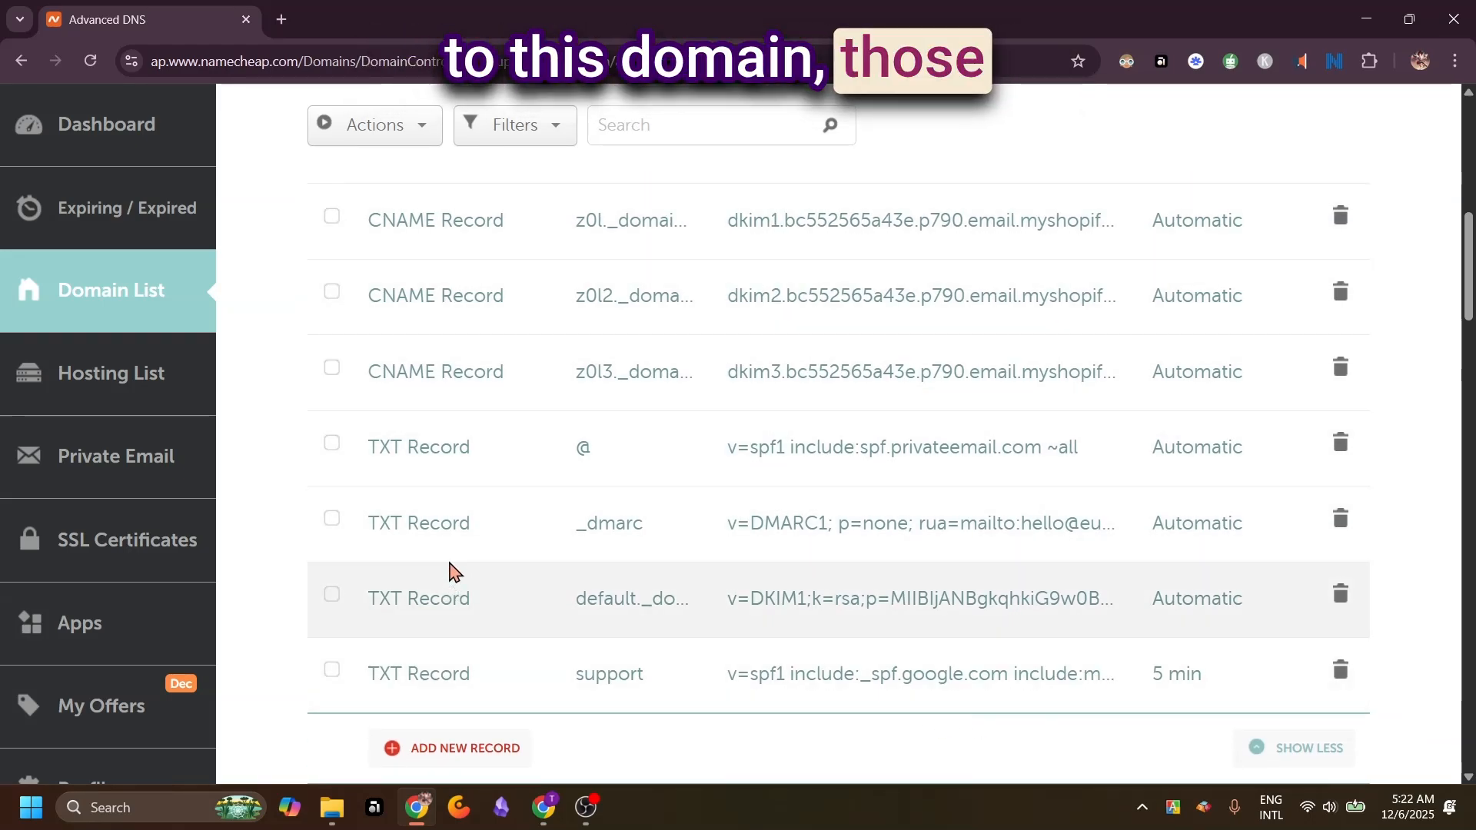
Delete the two selected support MX records pointing to mx1.improvmx.com and mx2.improvmx.com
scroll(953, 550, "down", 8)
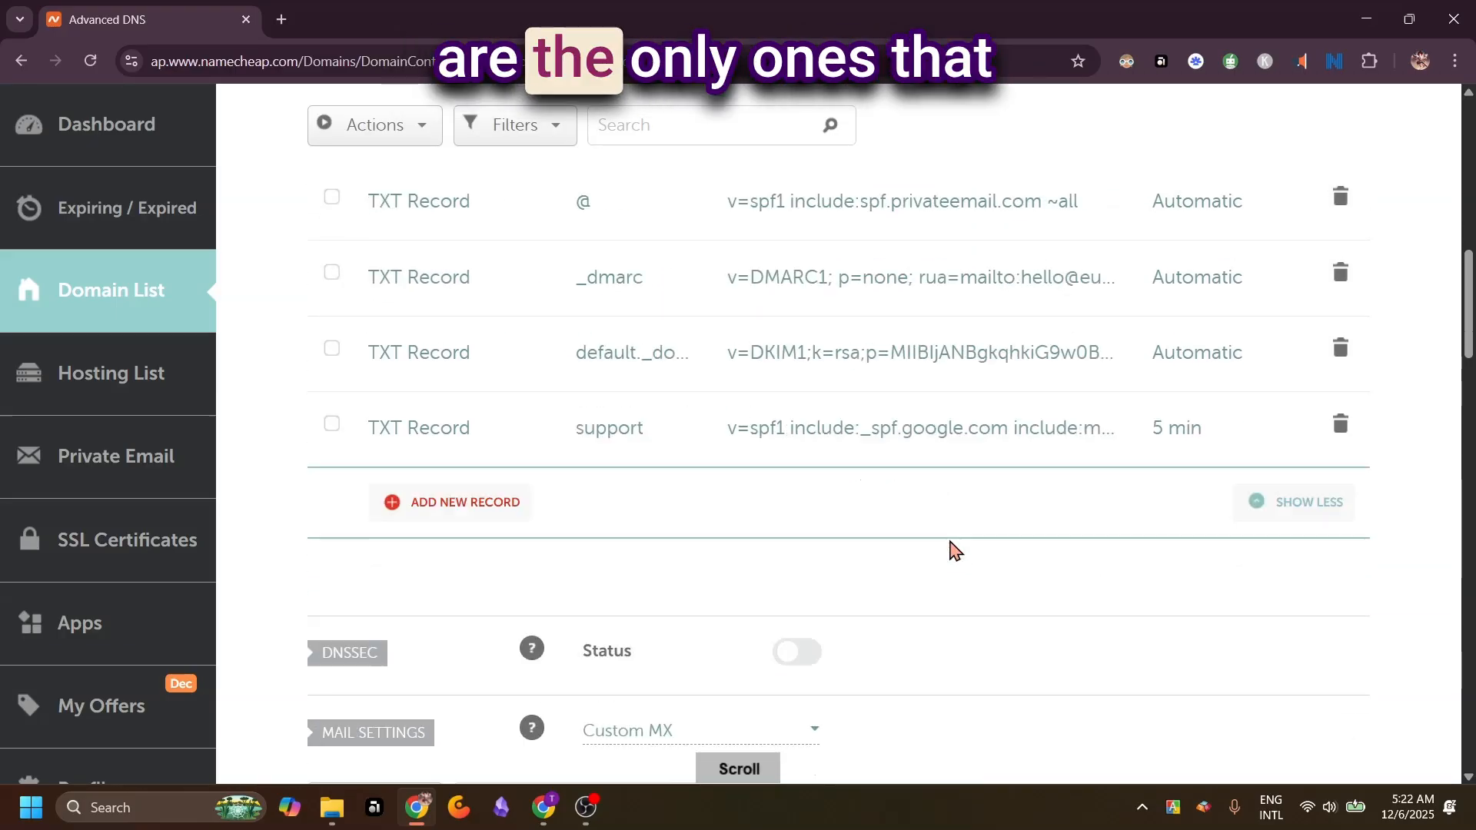
scroll(952, 548, "down", 4)
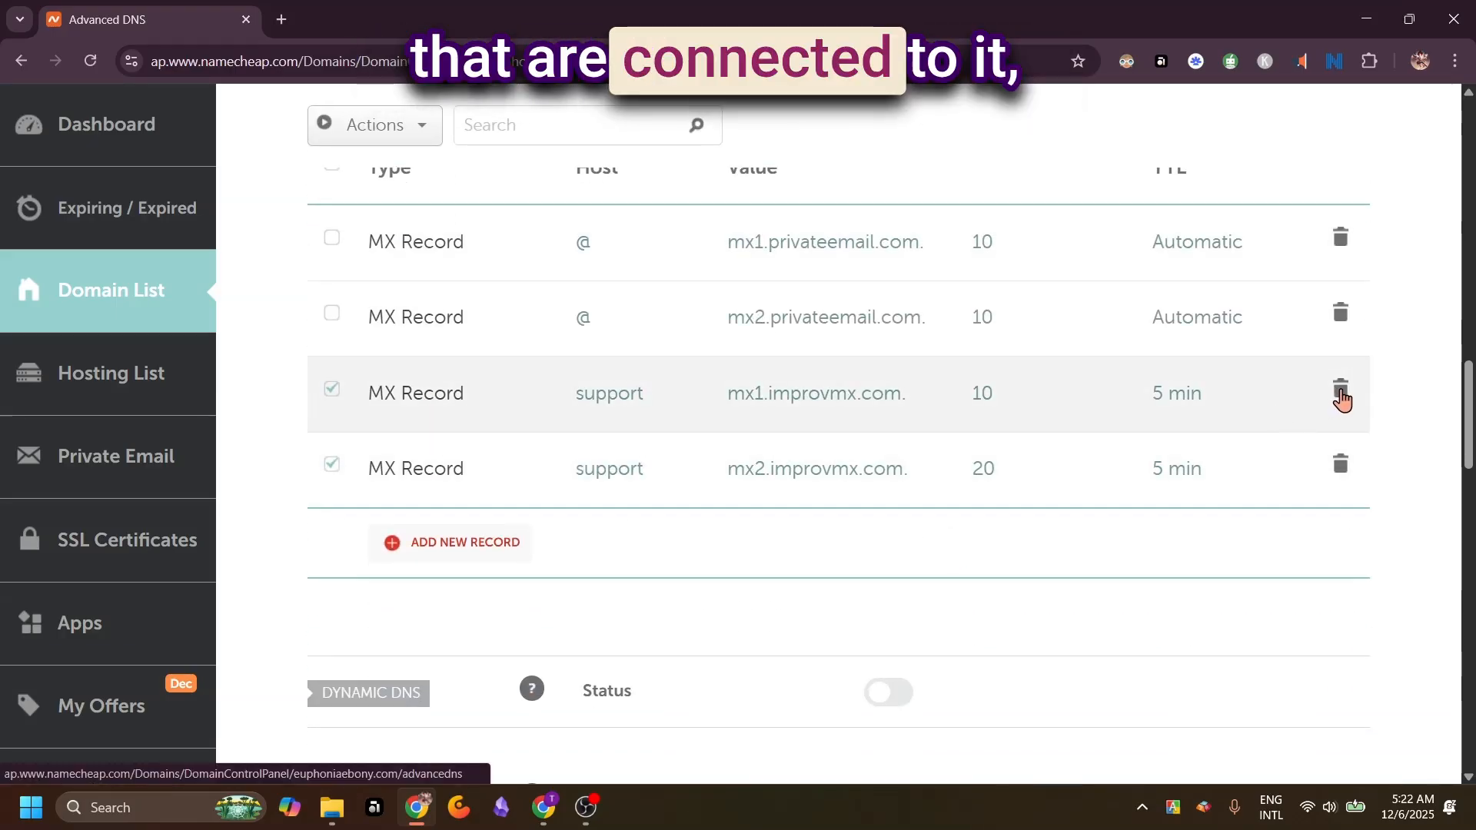
left_click(1341, 389)
left_click(1236, 496)
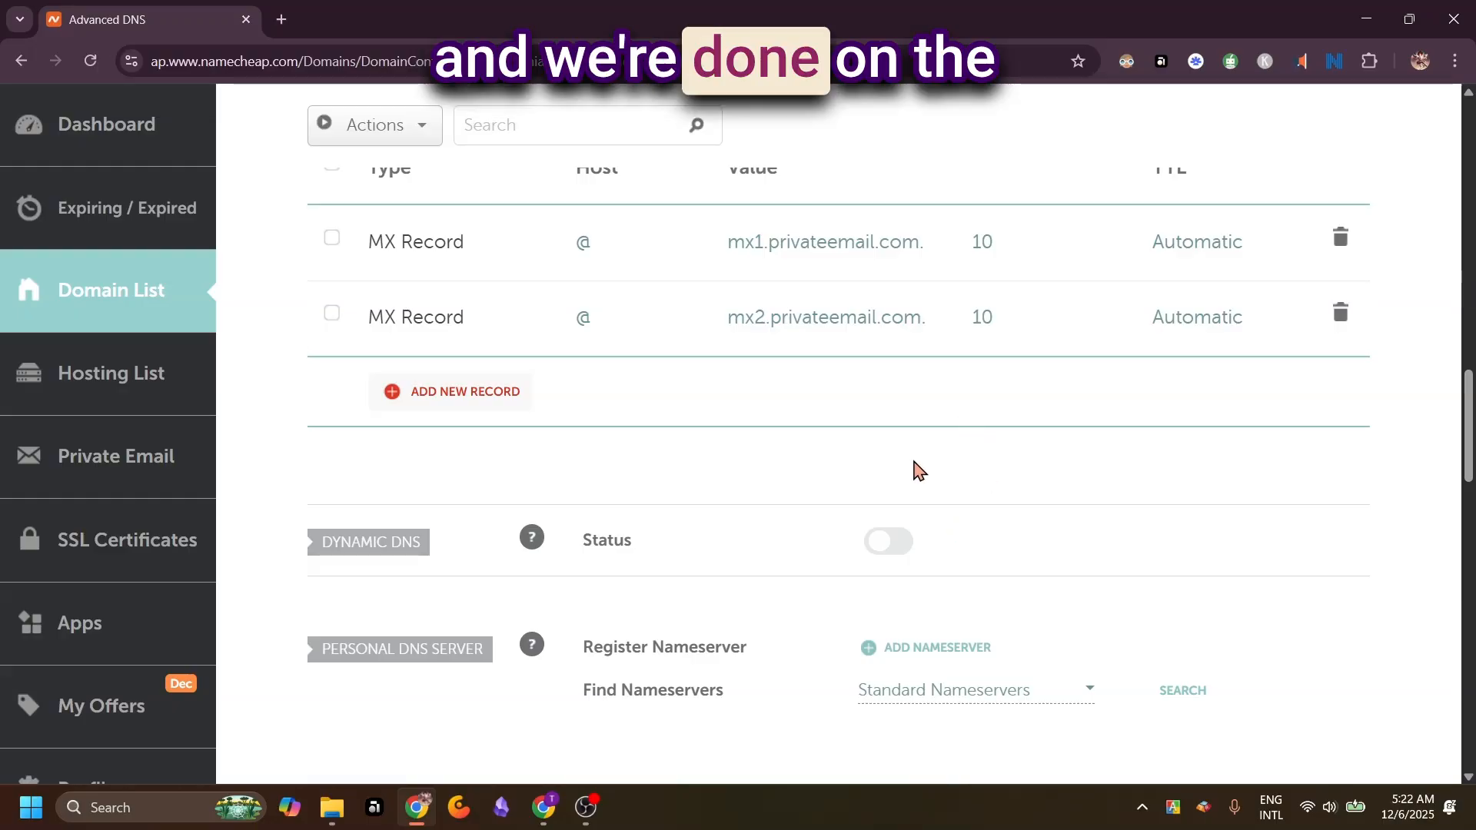
Switch to Fourthwall, verify the DNS records of euphoniaebony.com again and review the status of each record
left_click(545, 816)
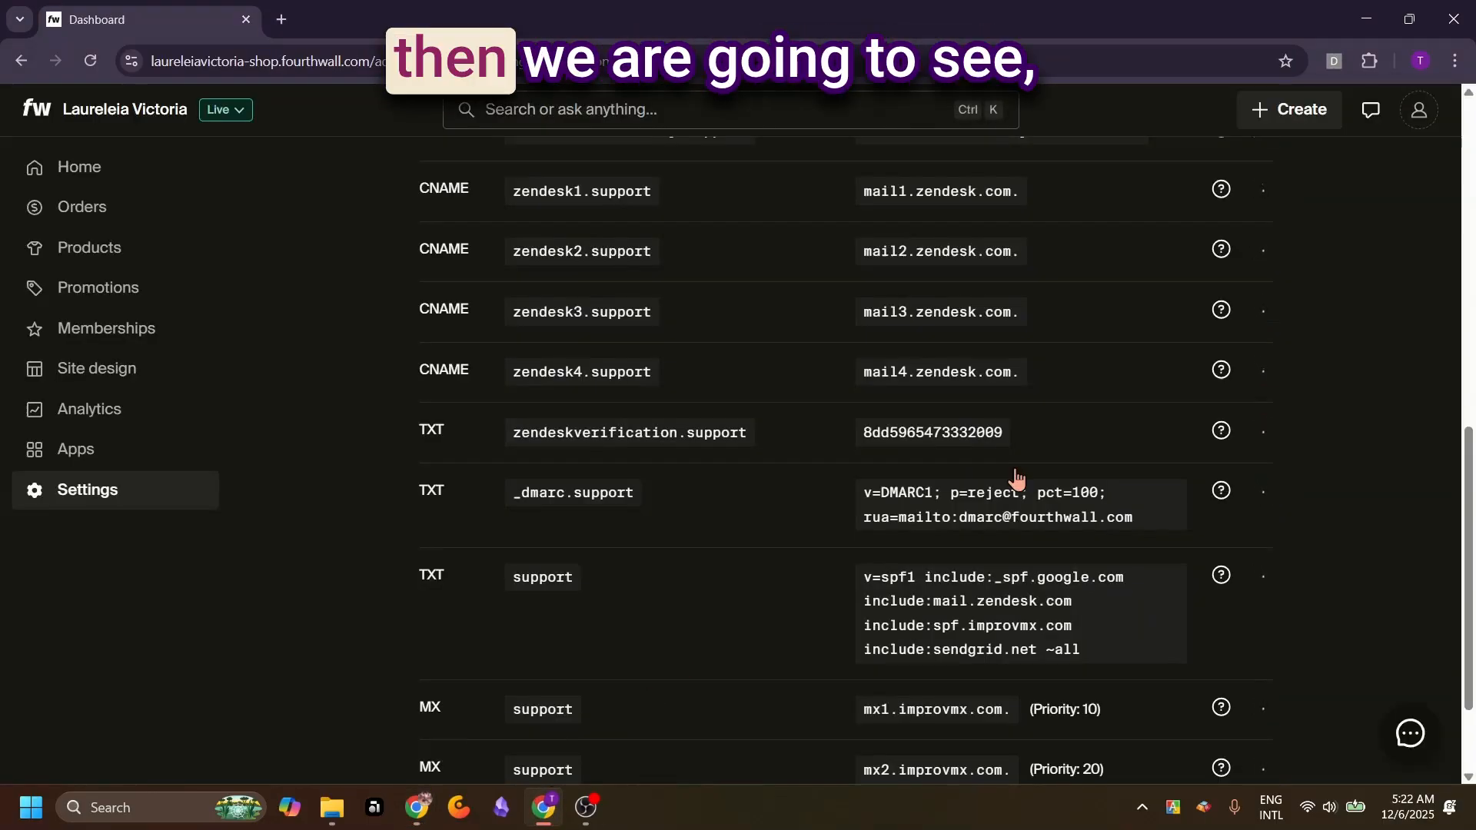
scroll(1404, 300, "down", 1)
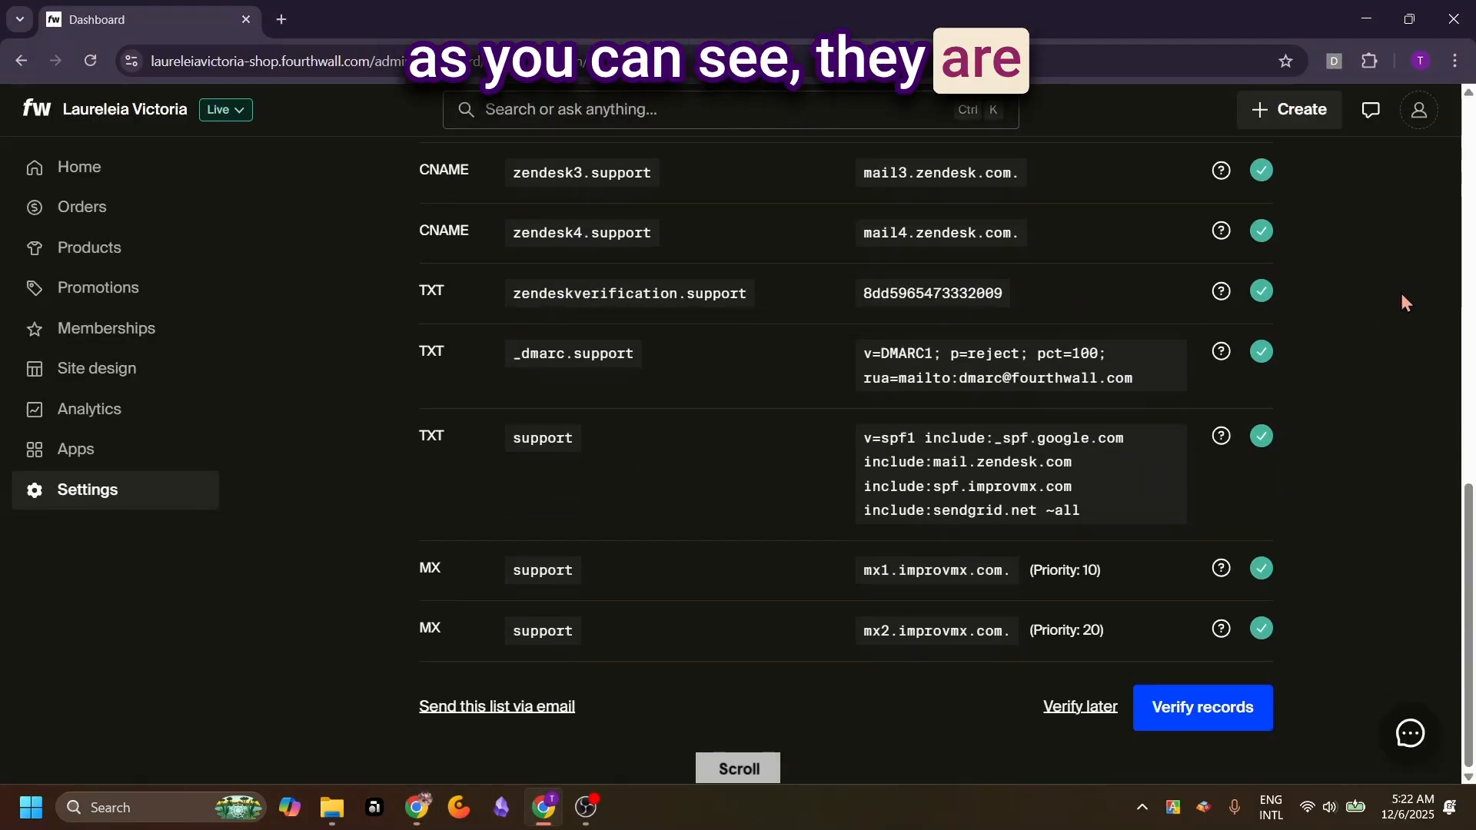
scroll(1401, 293, "down", 6)
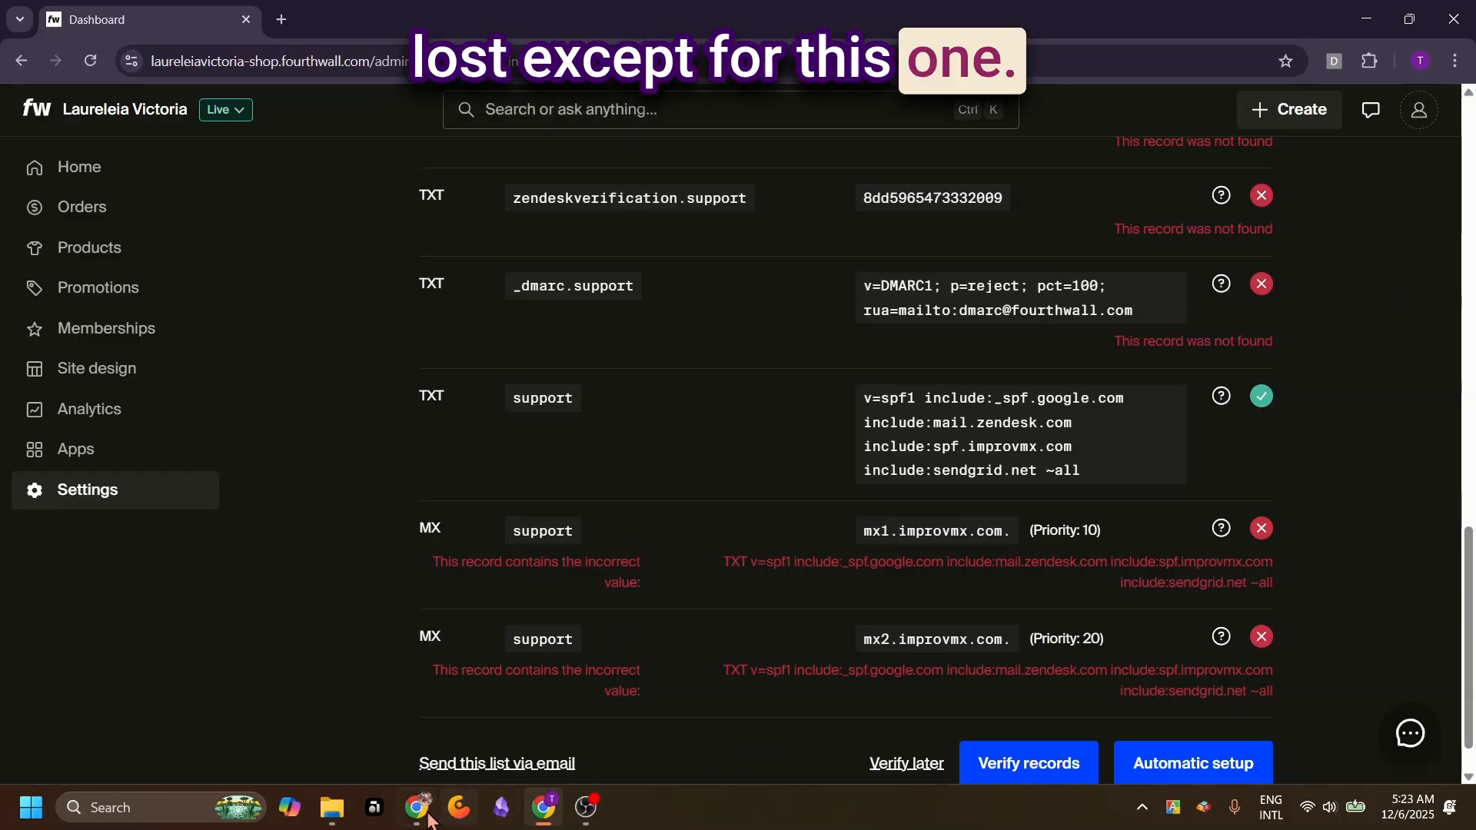
scroll(1395, 312, "up", 5)
scroll(1394, 313, "up", 5)
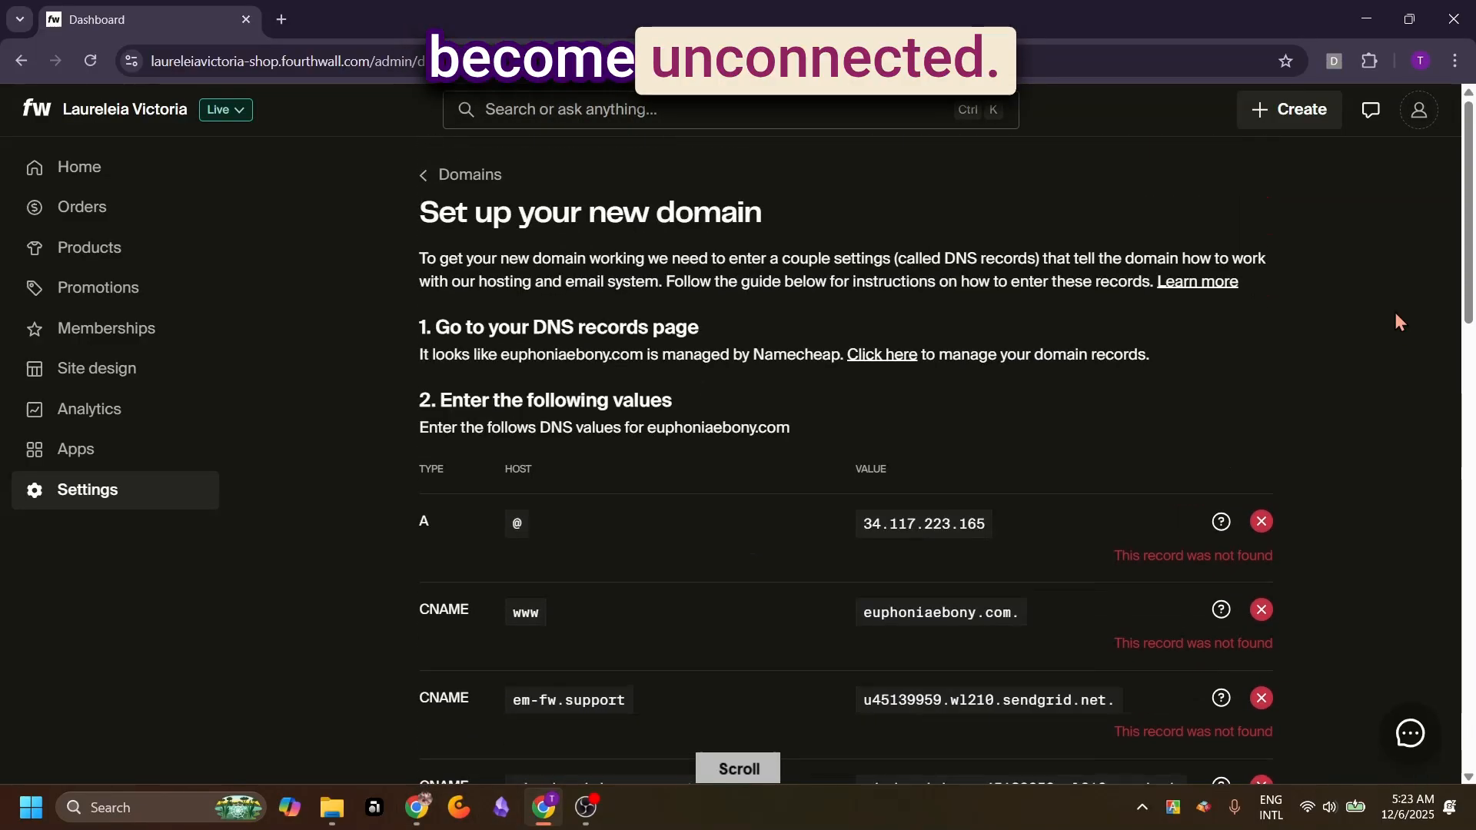
scroll(1395, 313, "down", 10)
scroll(1396, 315, "up", 10)
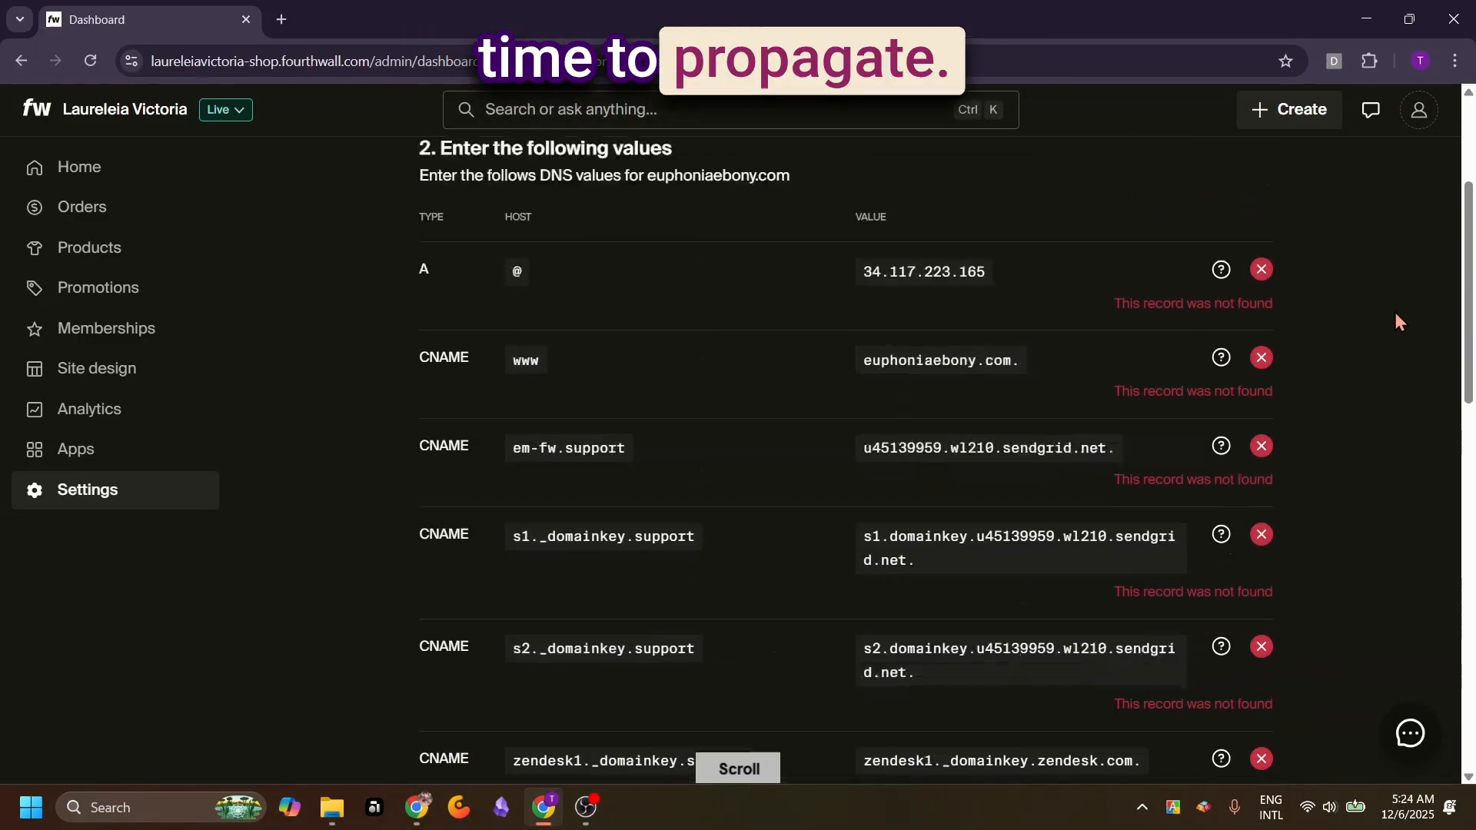
Return to the domain settings and remove the custom domain euphoniaebony.com from the Fourthwall site
left_click(431, 187)
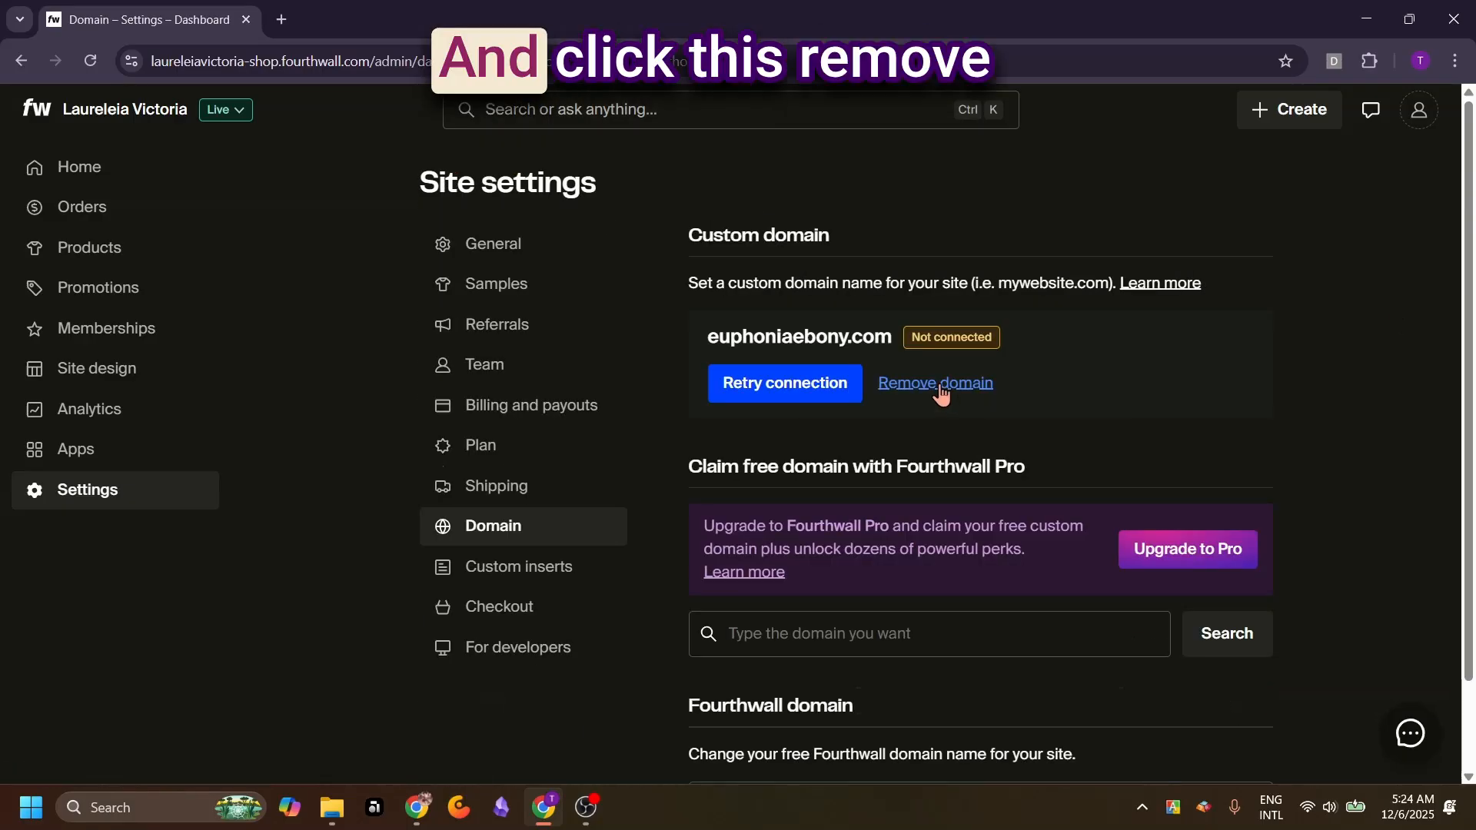
left_click(939, 392)
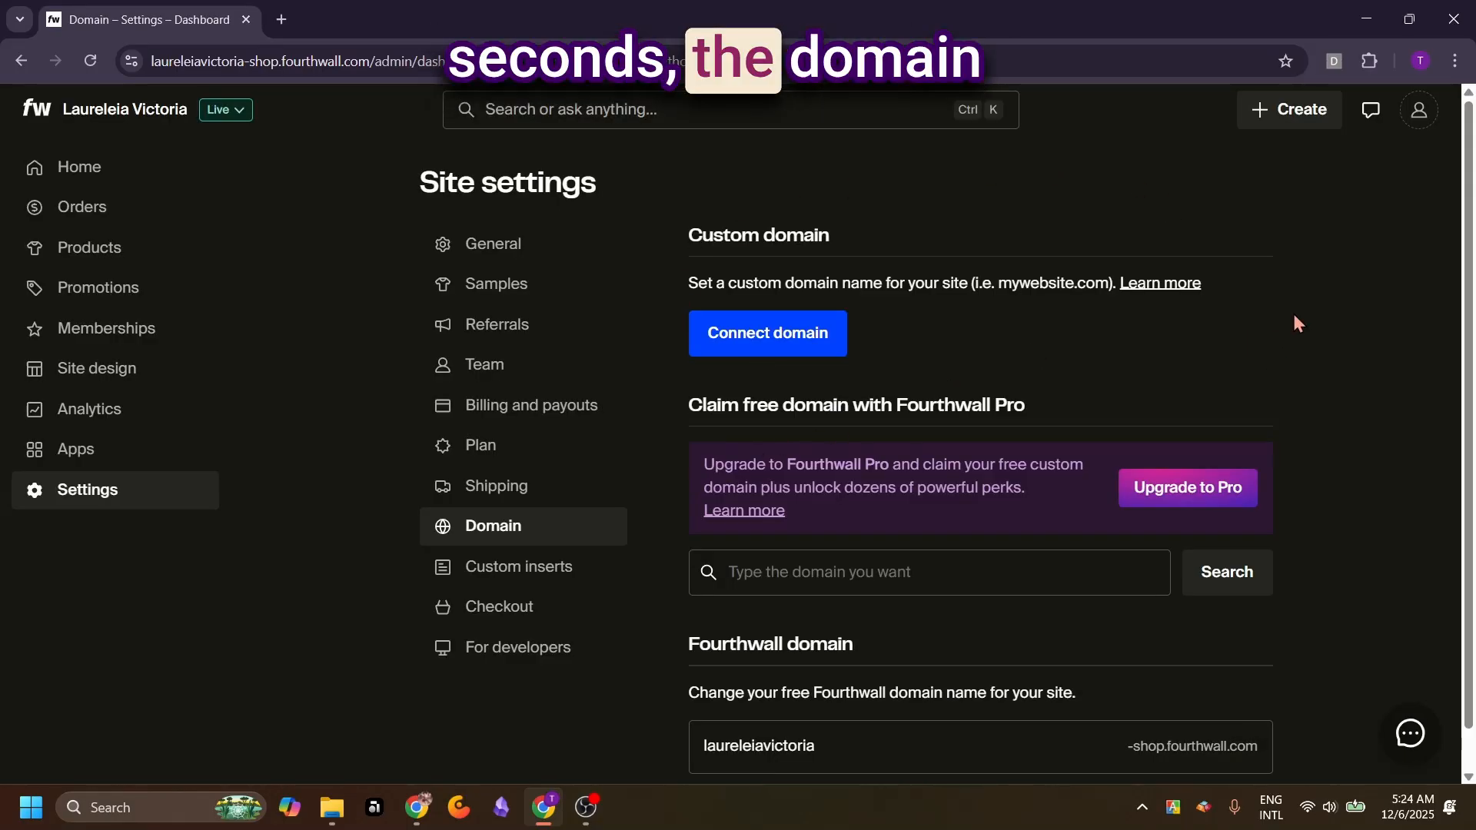
scroll(1295, 316, "down", 1)
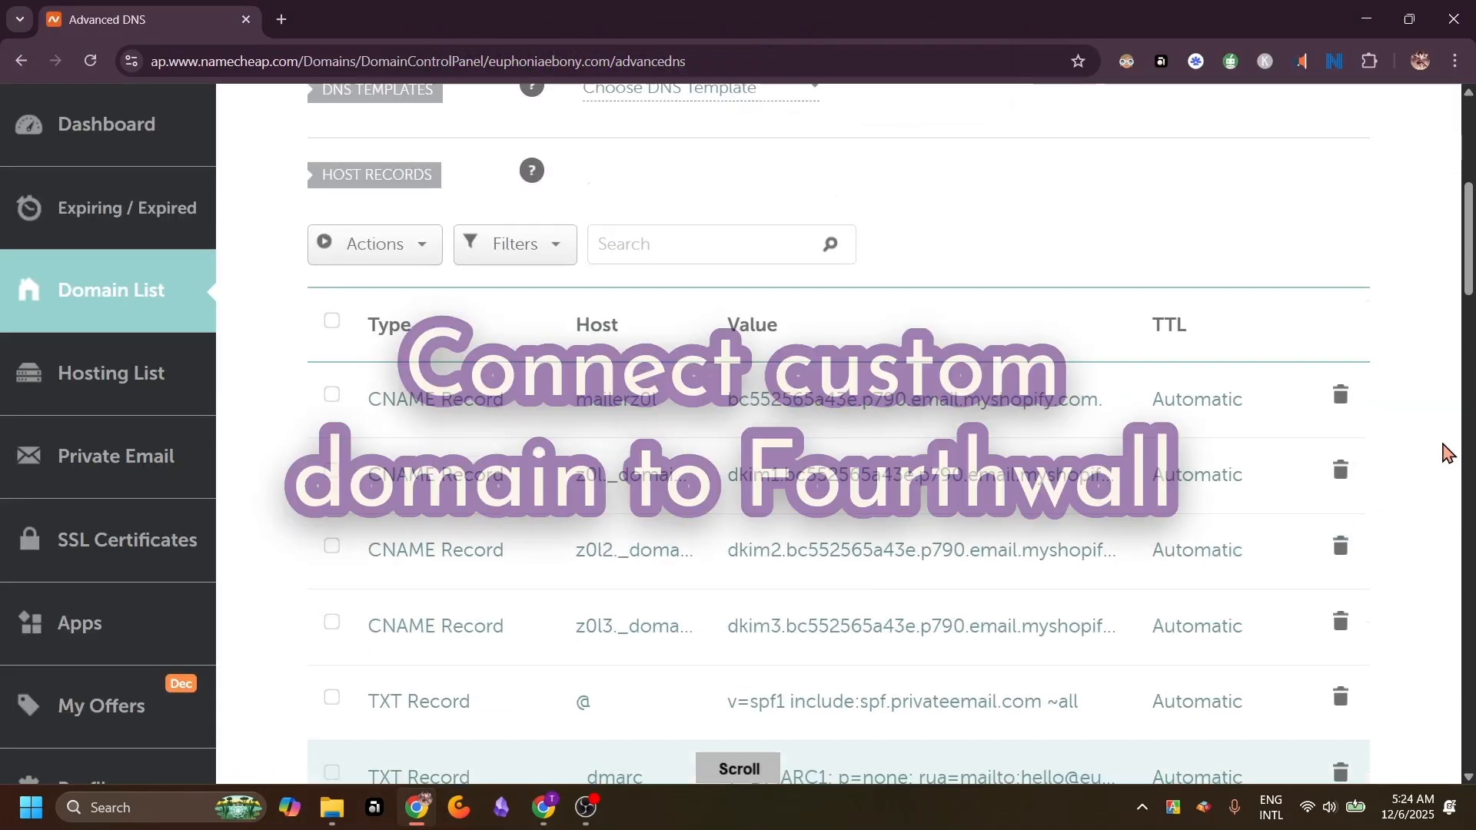
In Namecheap, check the remaining euphoniaebony.com records and open the Advanced DNS host records of laureleiavictoria.com from the domain list
scroll(1444, 451, "up", 5)
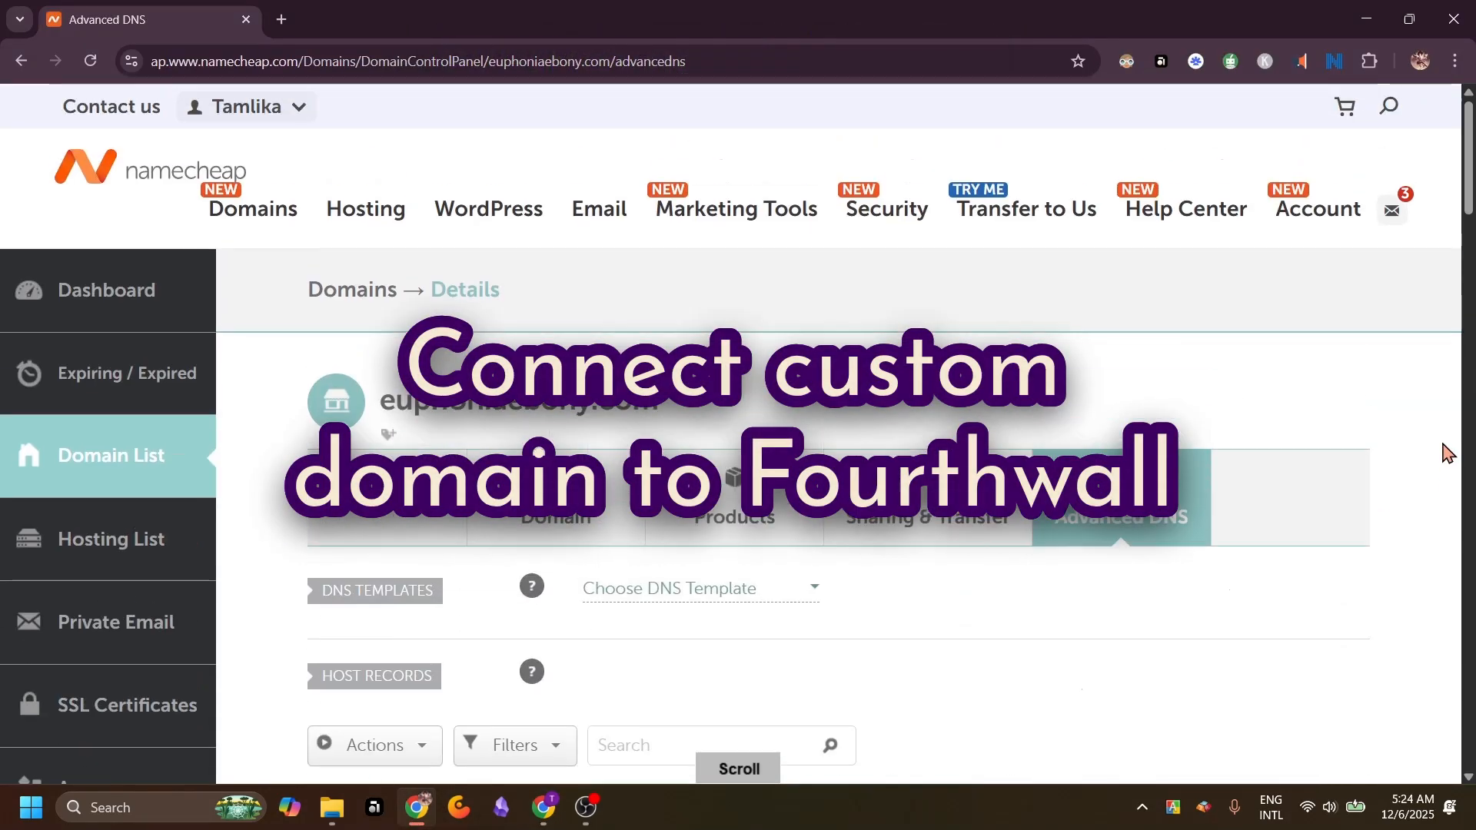
scroll(1443, 451, "down", 2)
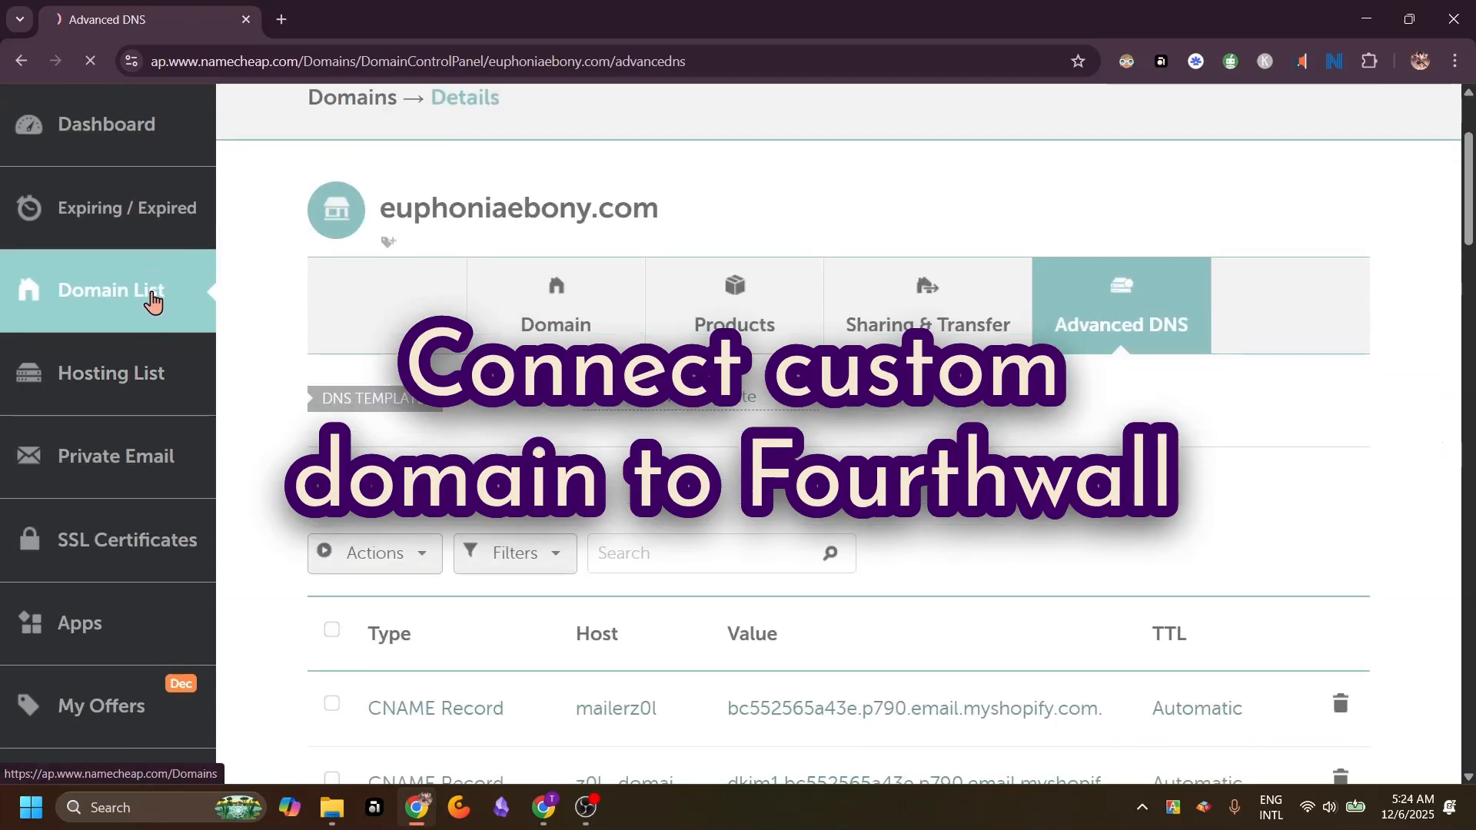
left_click(153, 307)
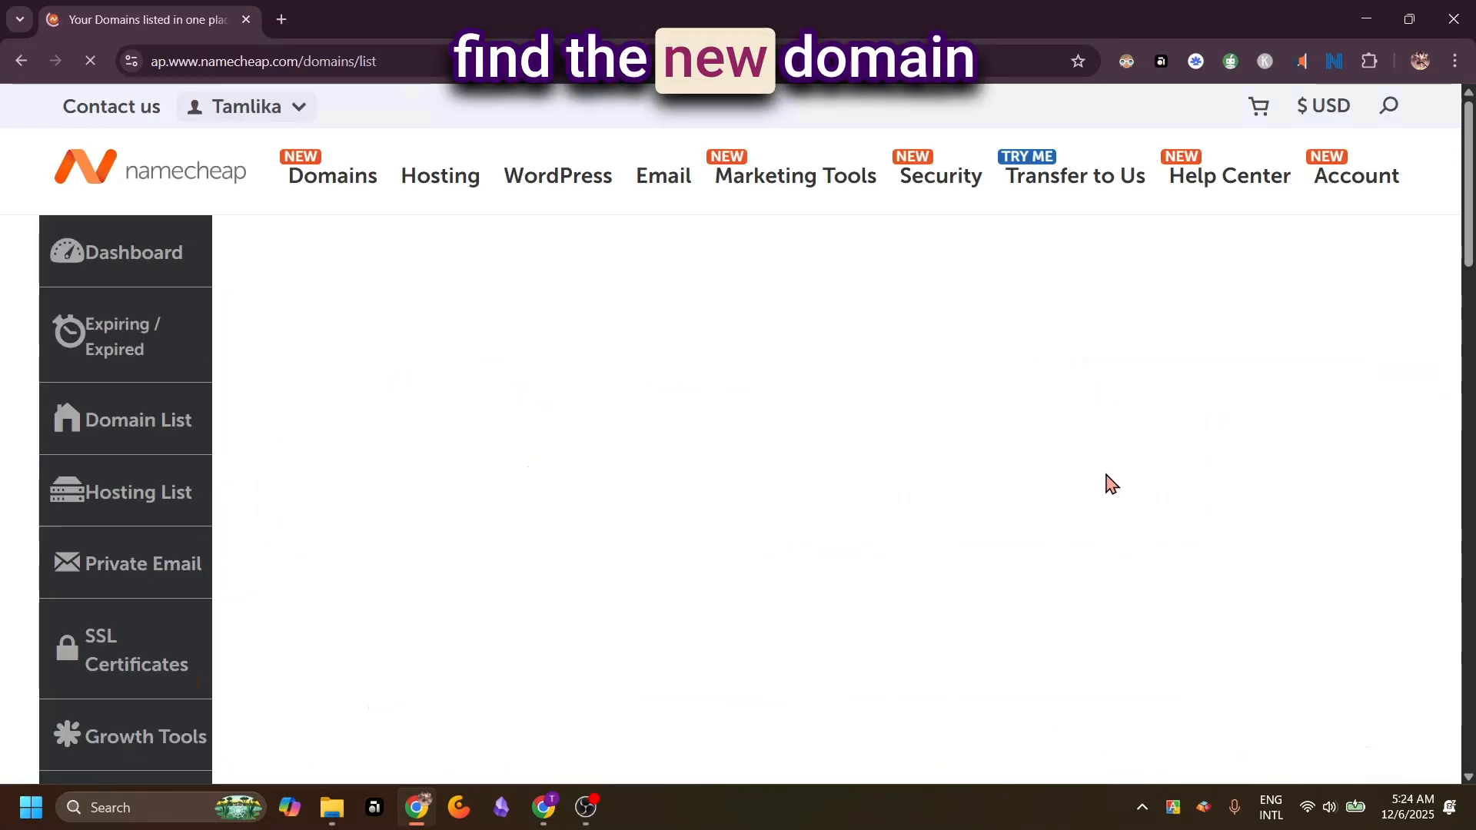
scroll(1111, 483, "down", 5)
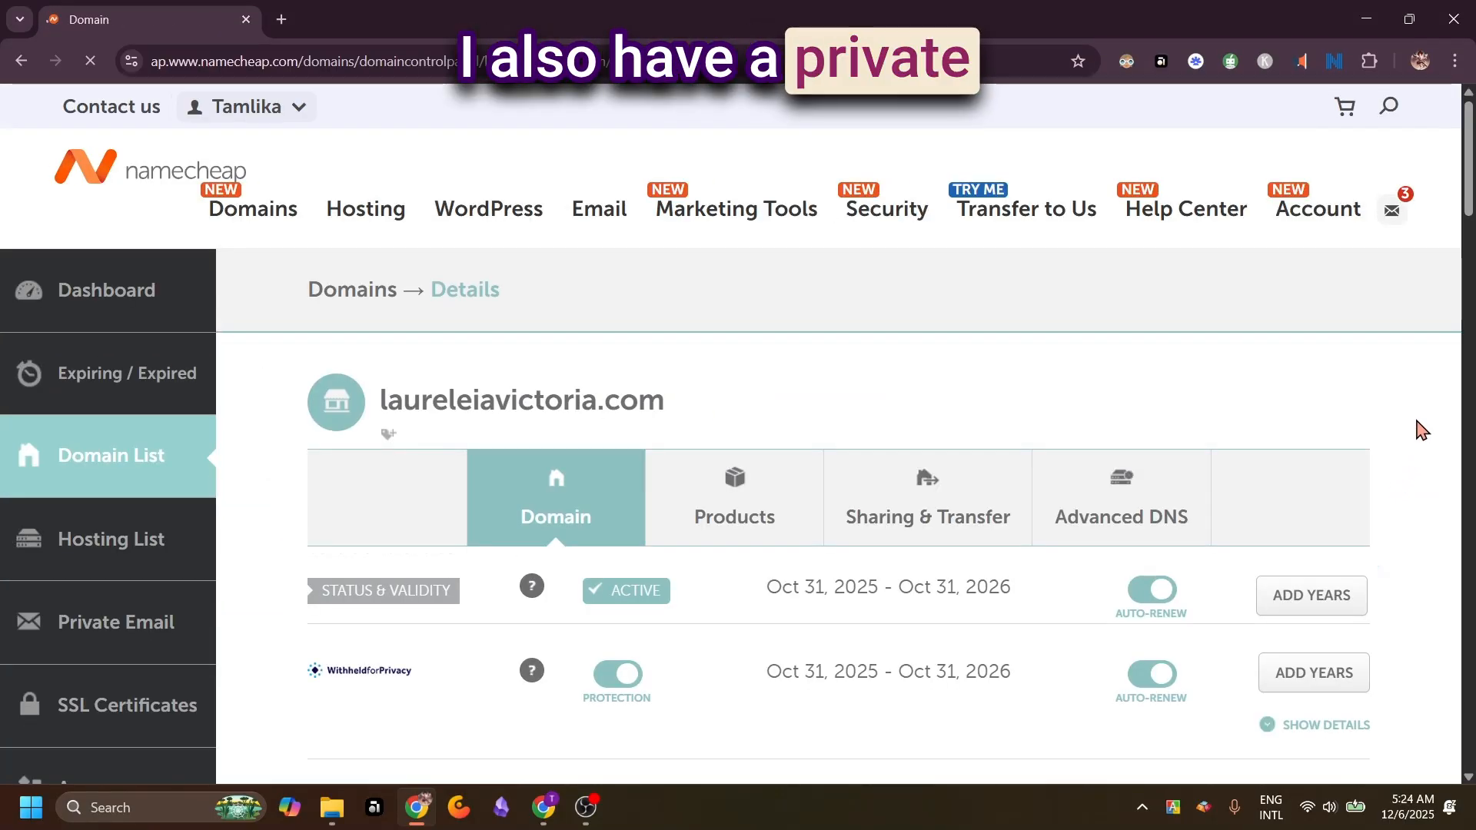
scroll(1419, 430, "down", 10)
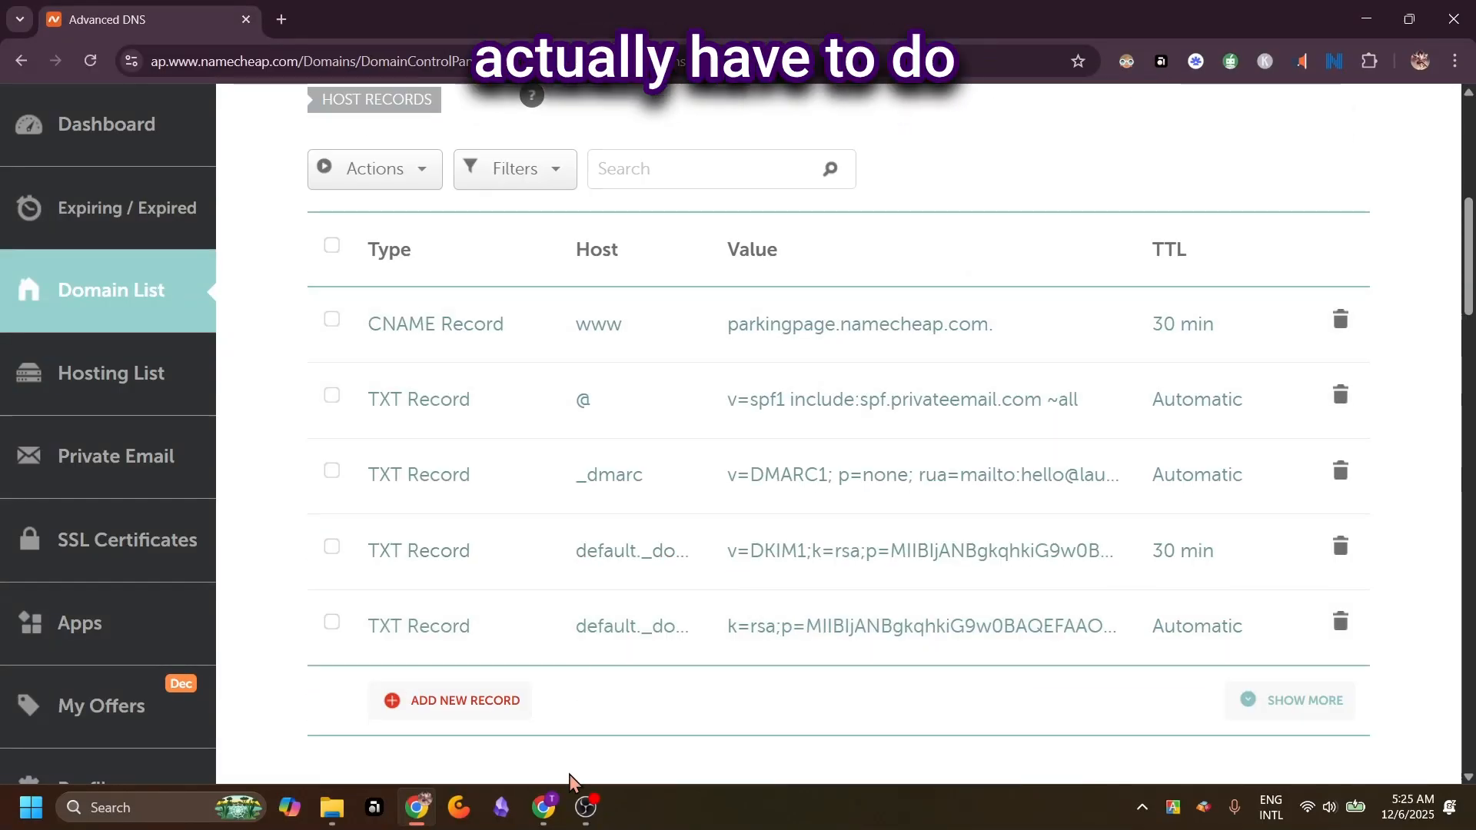
Switch to Fourthwall and submit laureleiavictoria.com as the custom domain to connect to the site
left_click(553, 812)
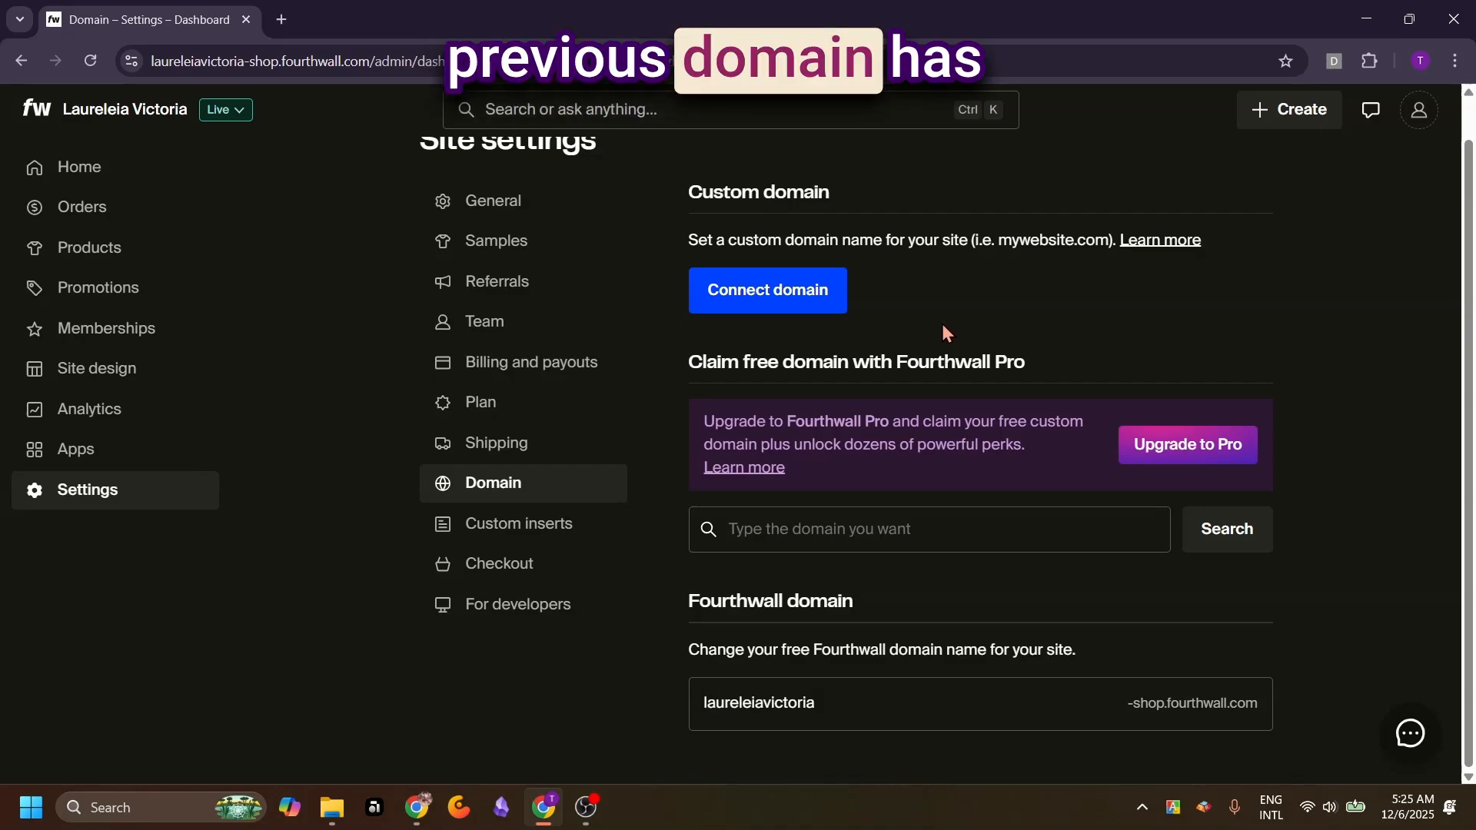
left_click(765, 306)
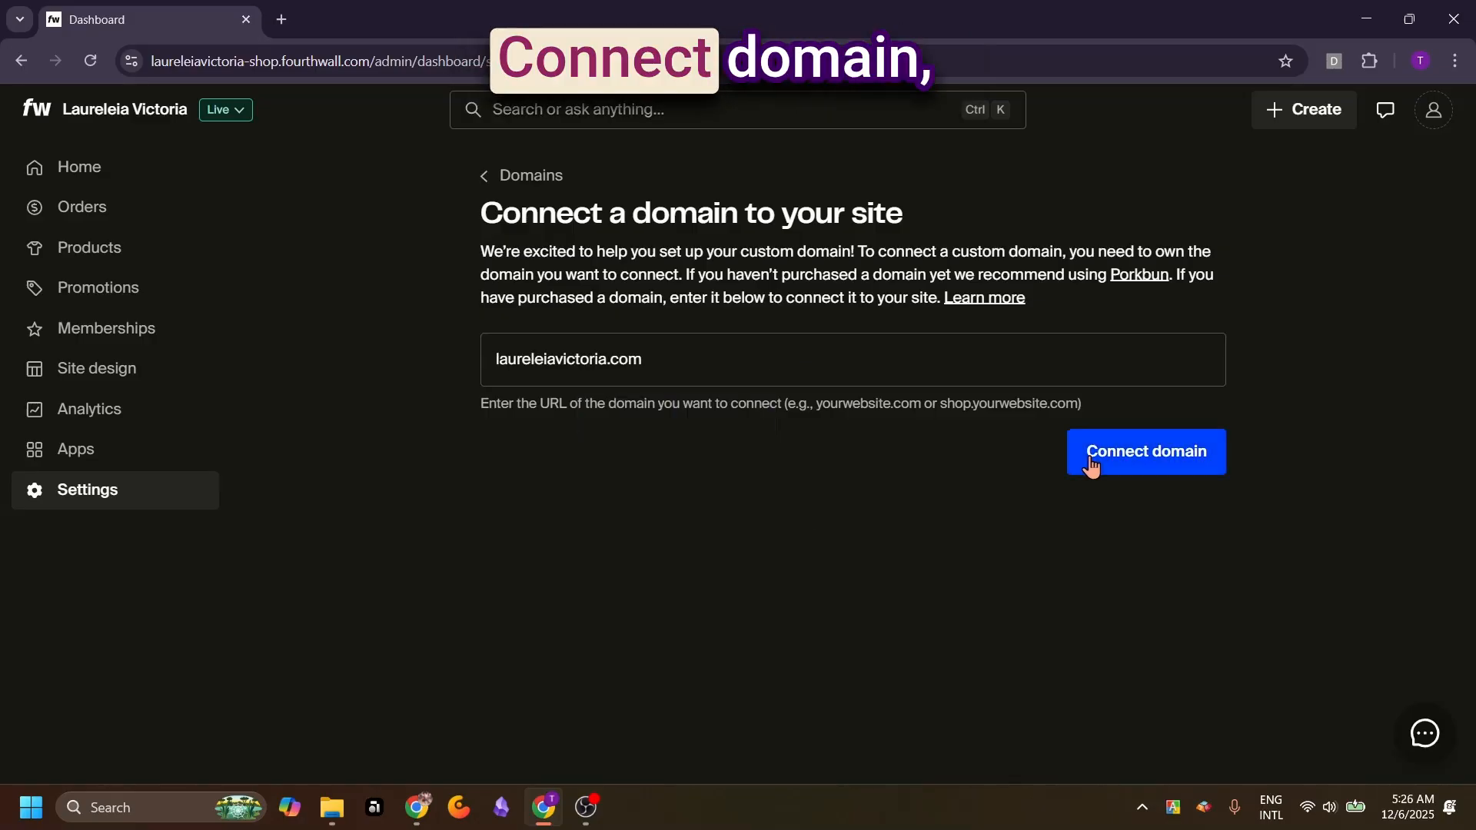
left_click(1092, 461)
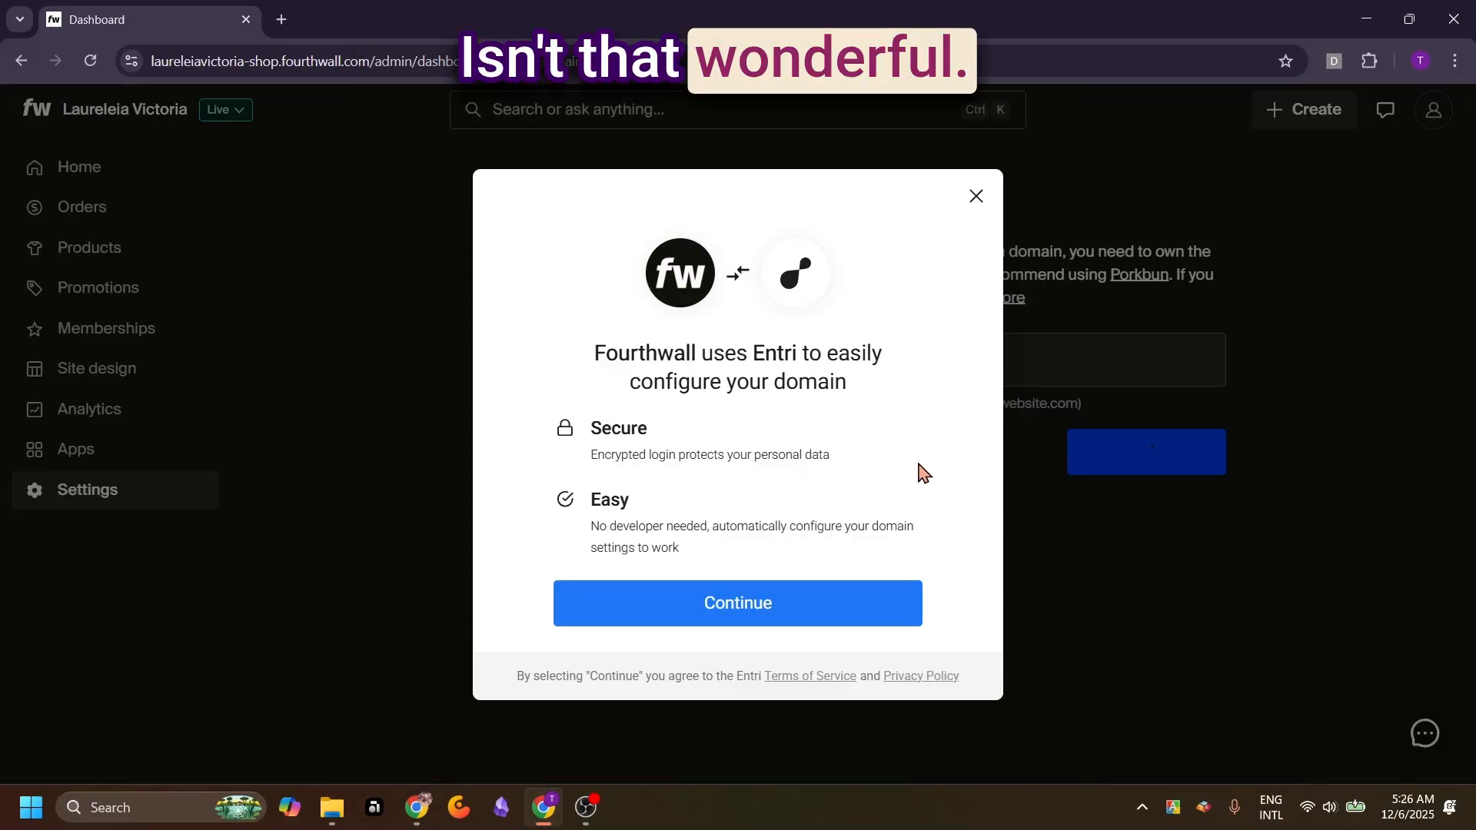
Authorize the Entri setup with the Namecheap username and password, and confirm updating the existing www CNAME record
left_click(757, 608)
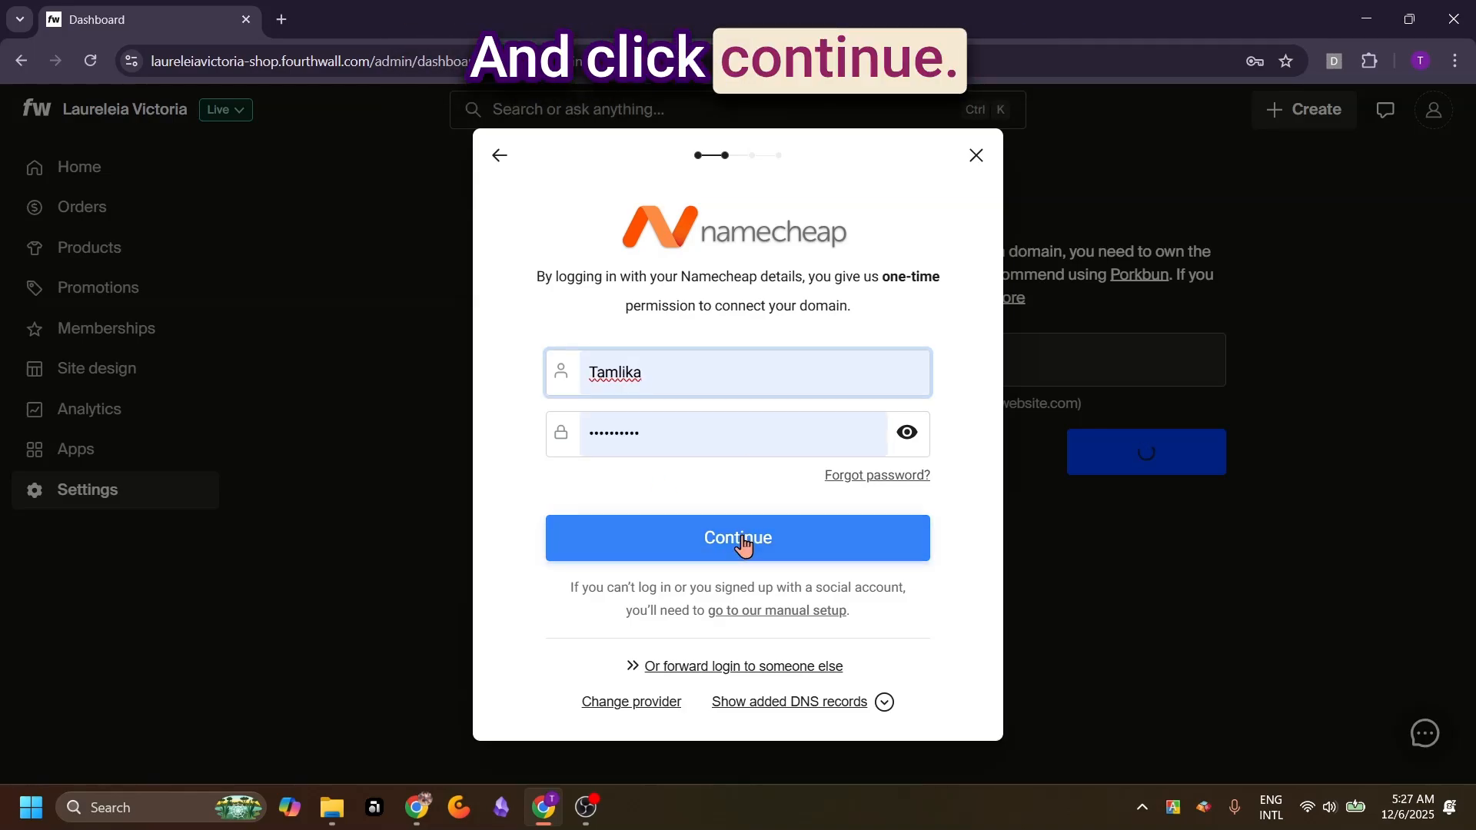
left_click(742, 540)
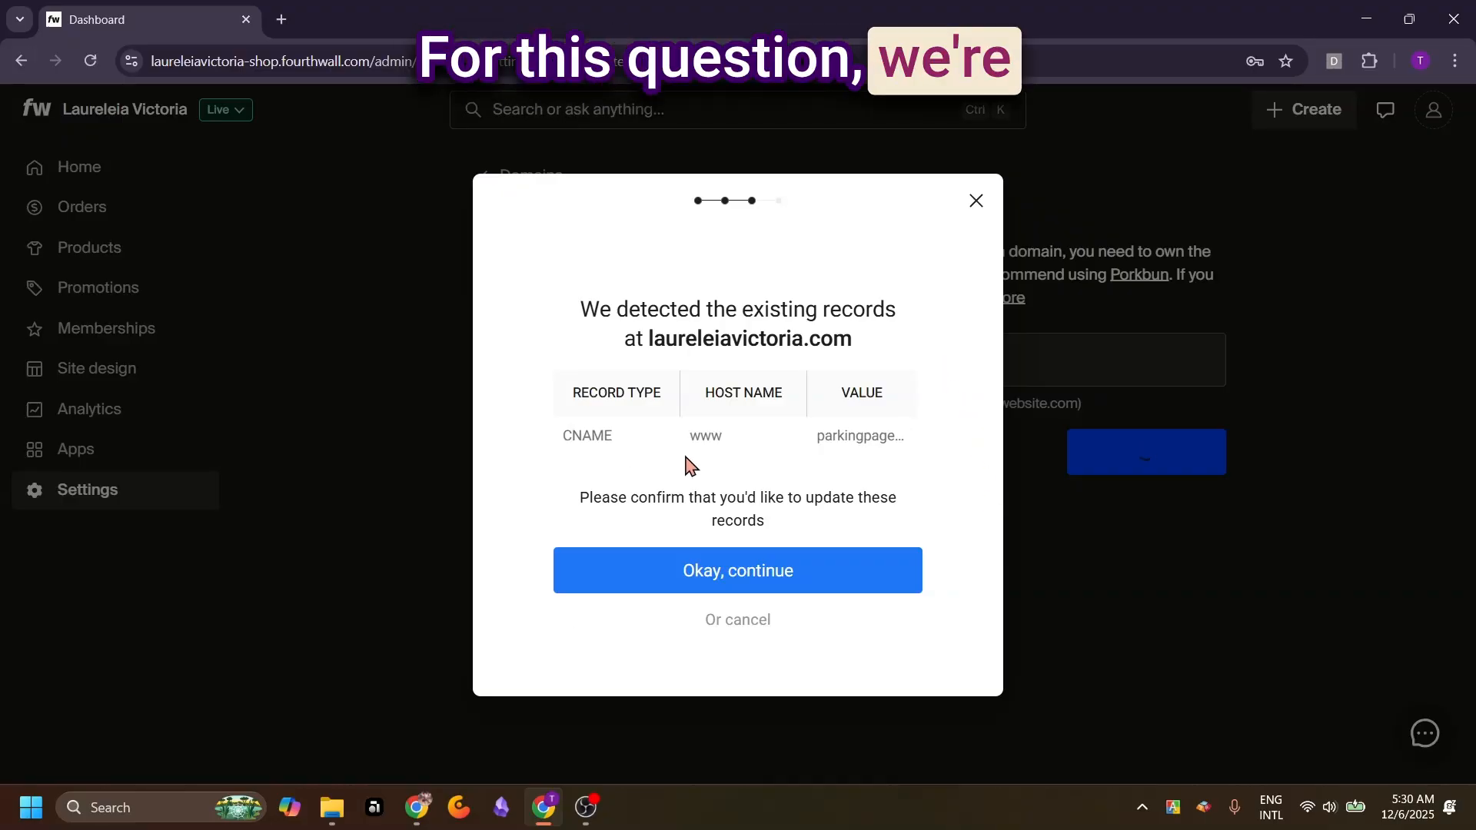
left_click(762, 575)
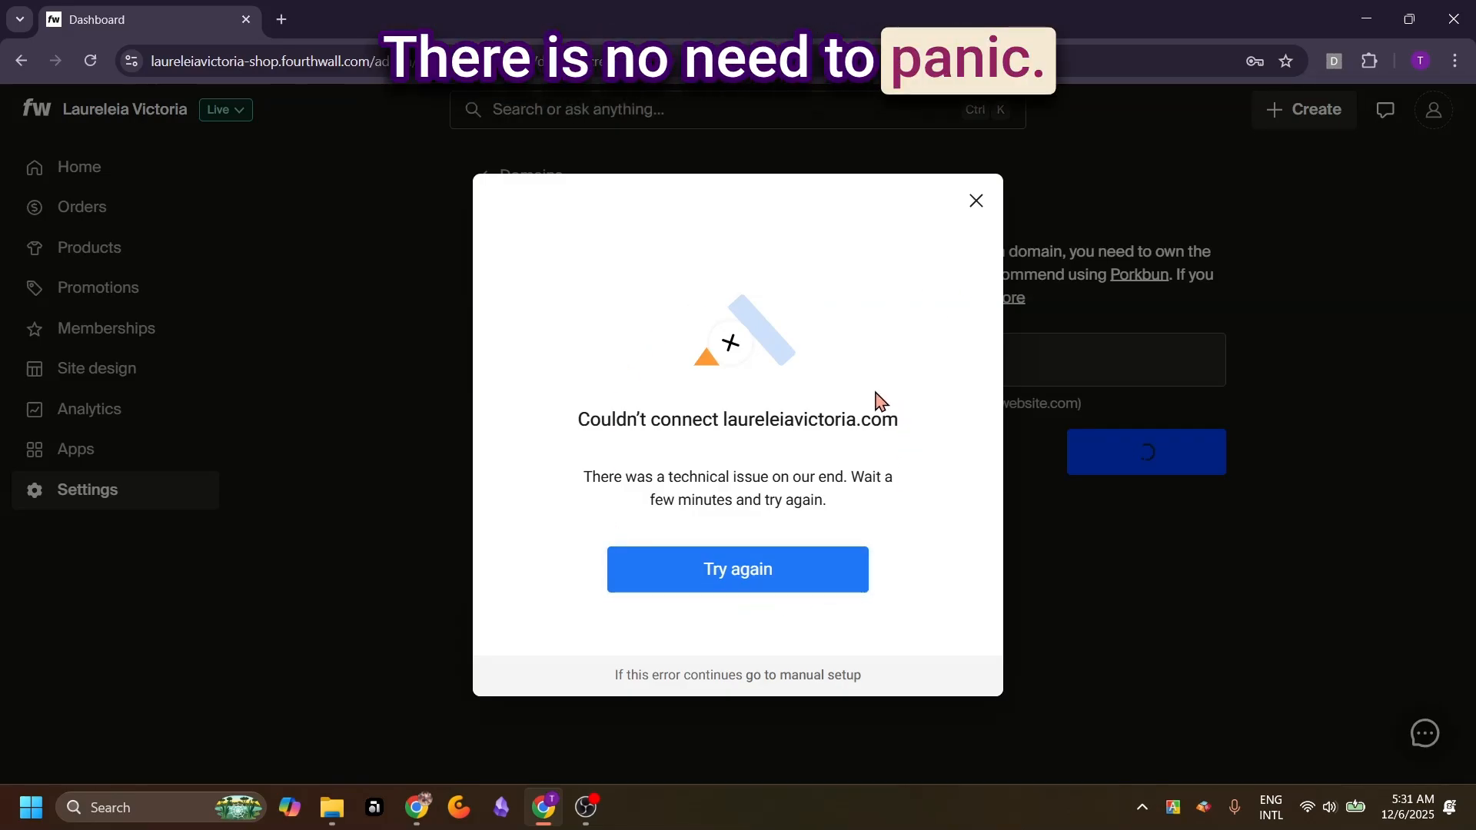
Retry the domain connection and submit the saved Namecheap username and password
left_click(745, 587)
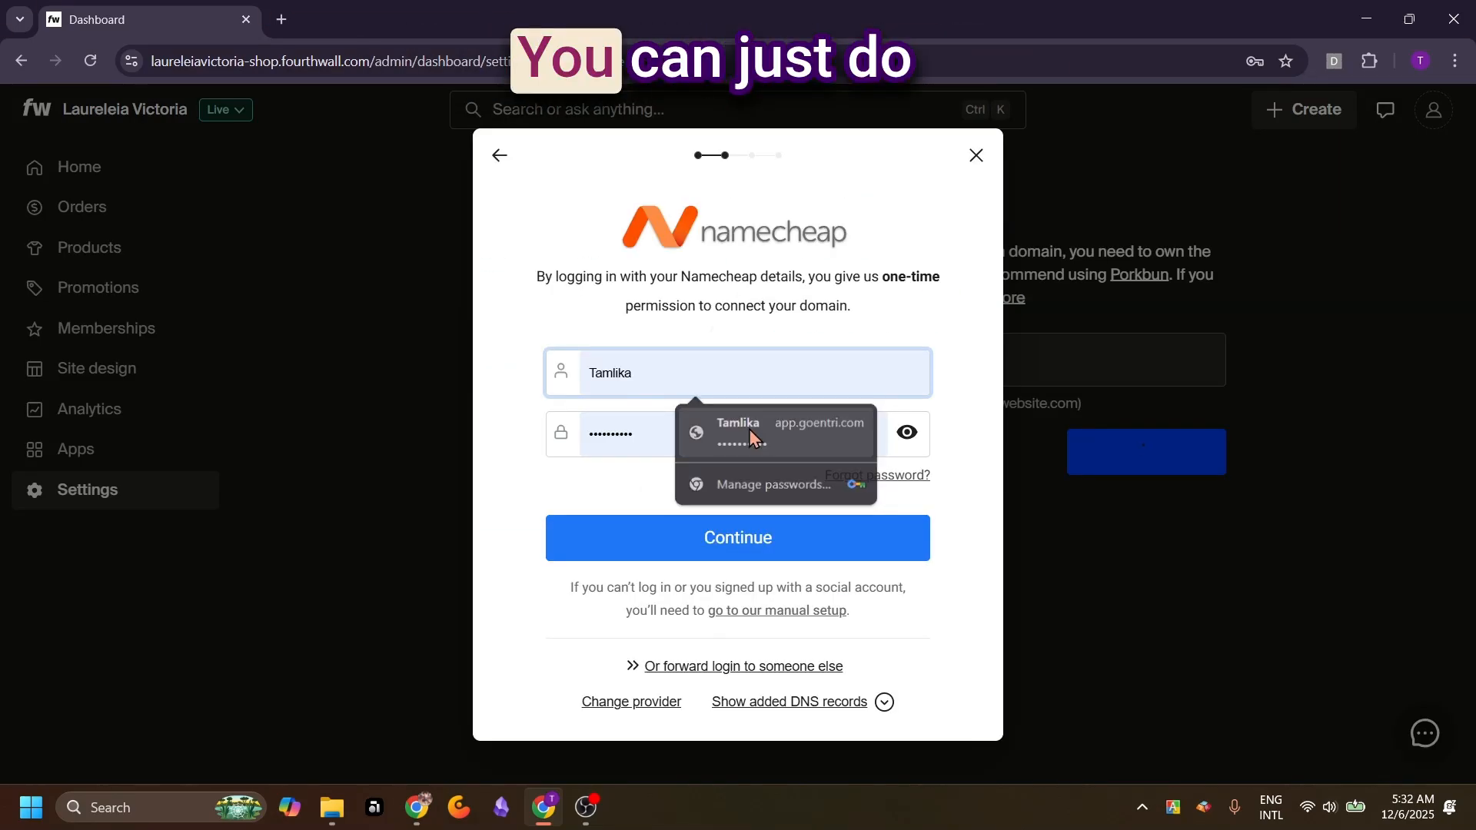
left_click(749, 429)
left_click(728, 538)
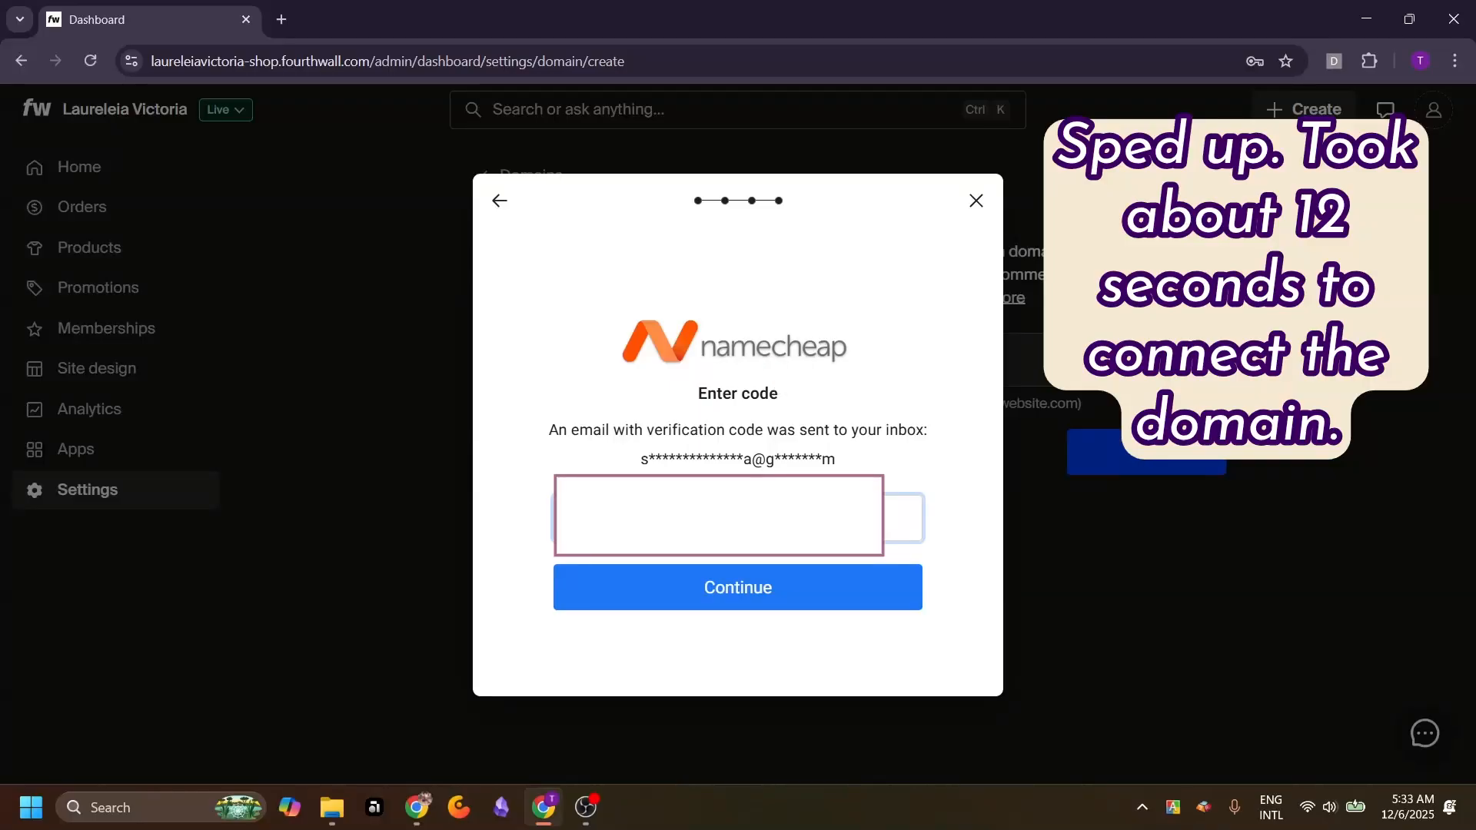
Submit the Namecheap email verification code, finish the domain setup, and review laureleiavictoria.com in the Domain settings
left_click(706, 569)
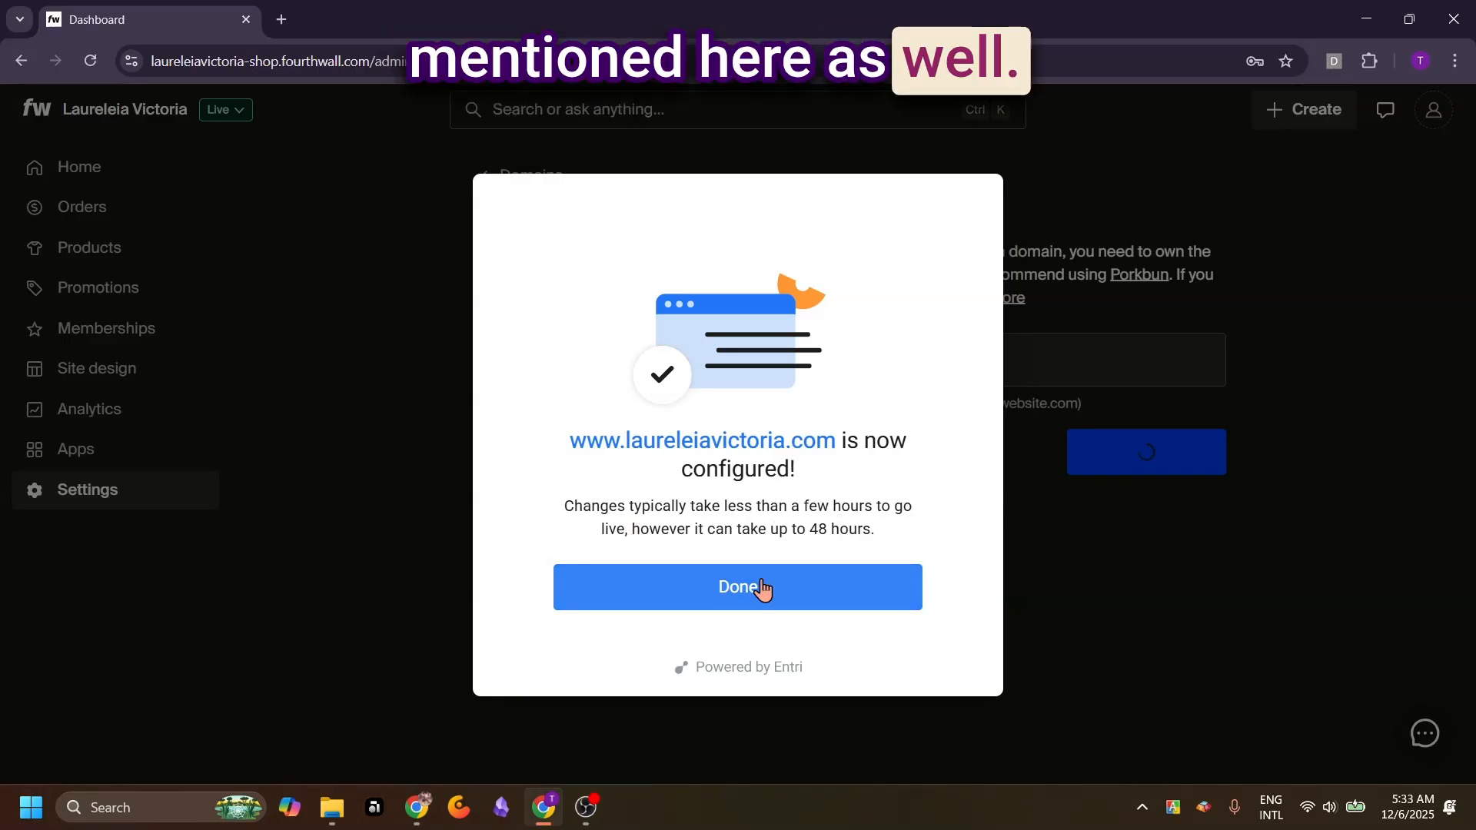
left_click(735, 601)
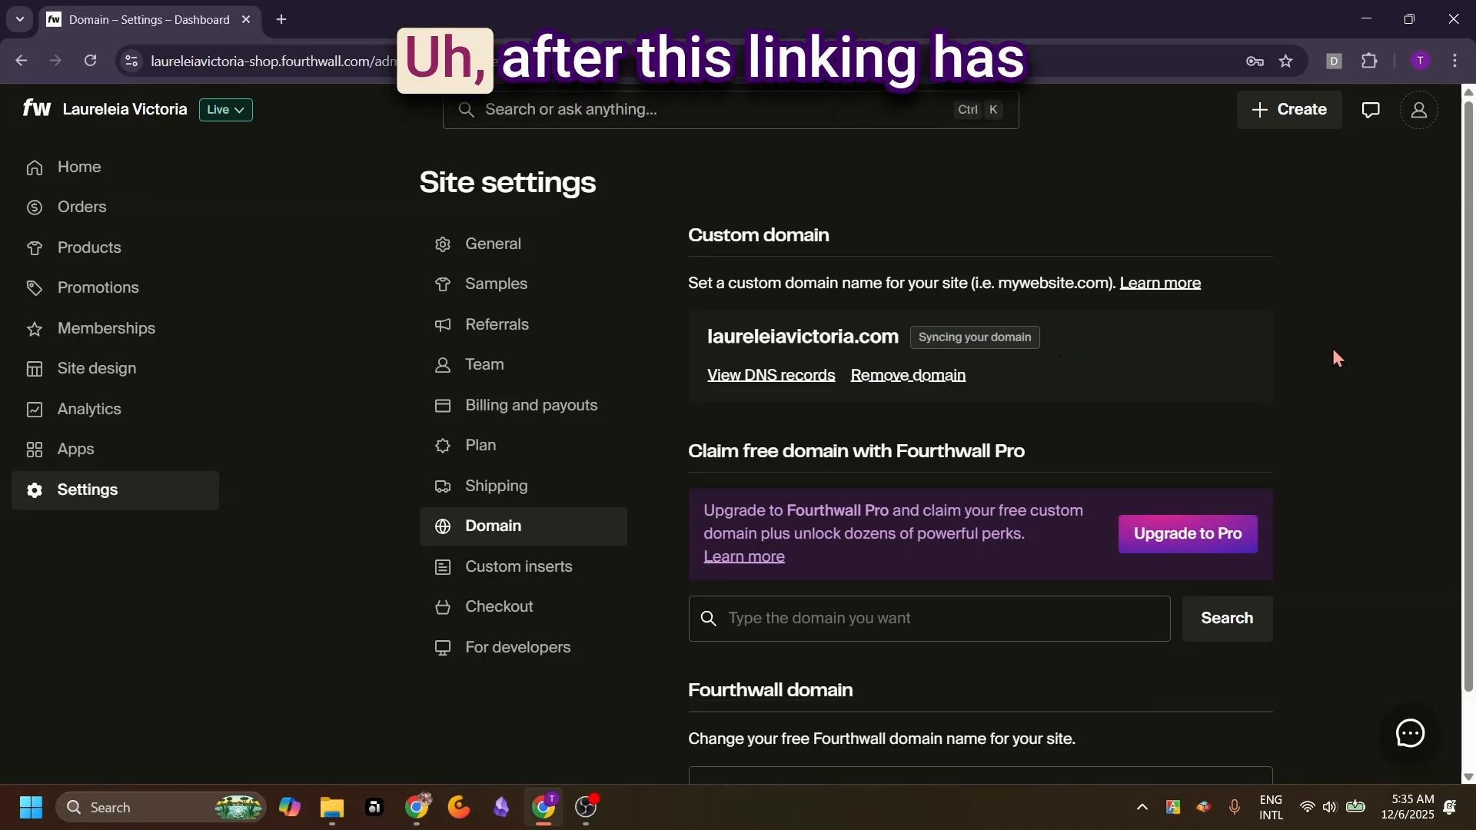
scroll(1334, 358, "down", 1)
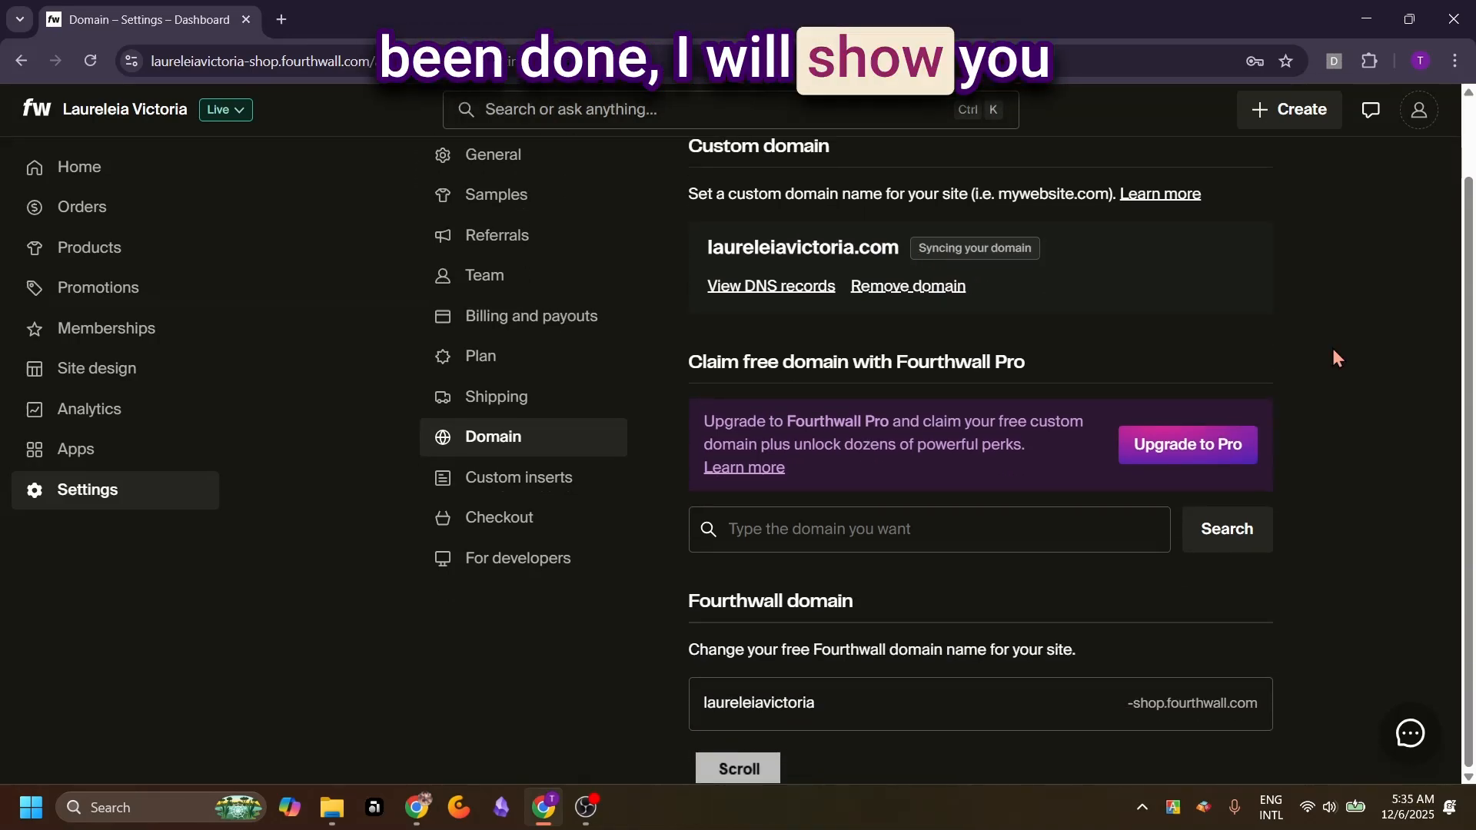
scroll(1332, 348, "up", 1)
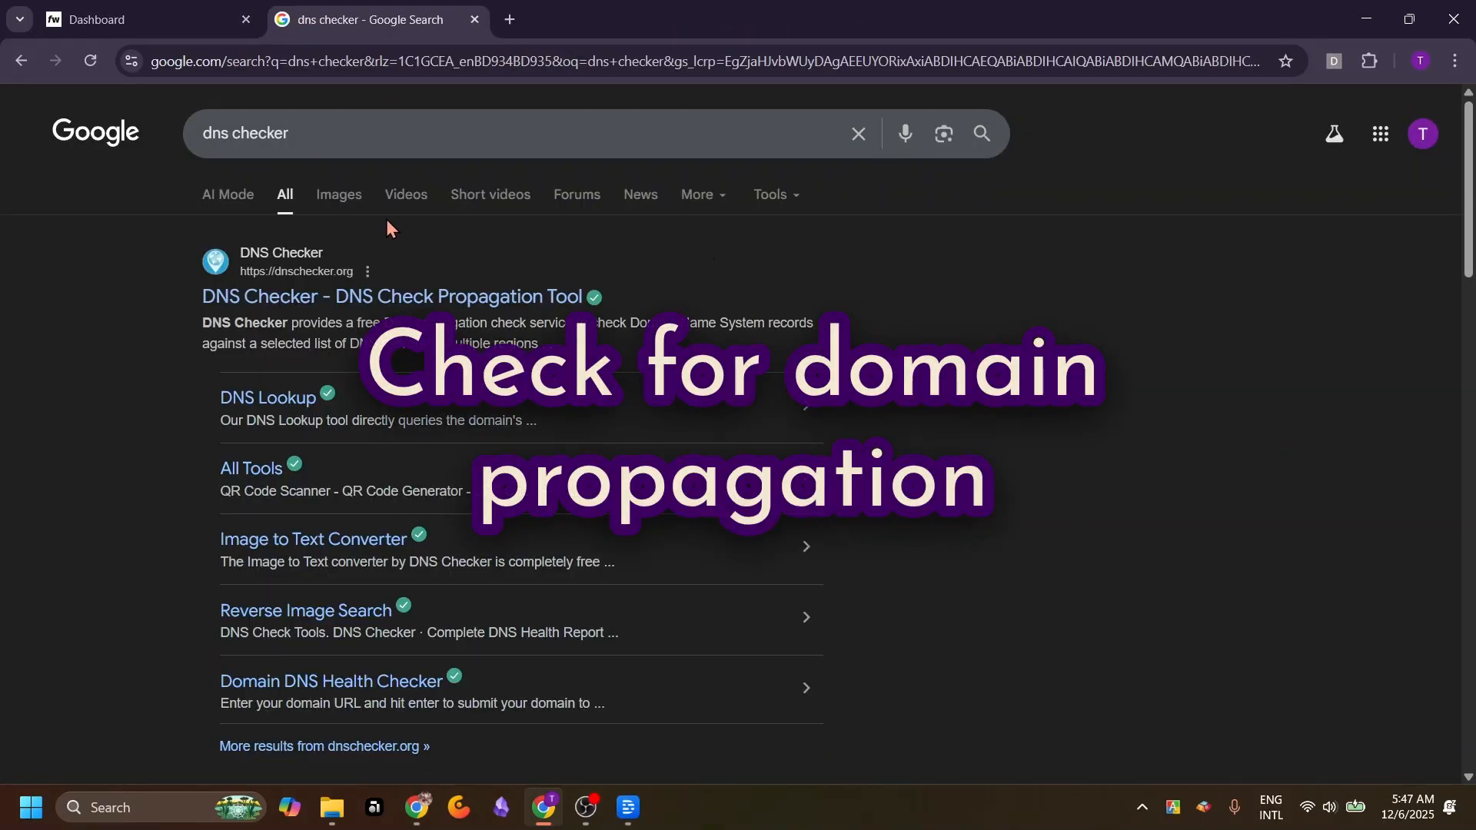
Open DNS Checker from the search results, allow its notifications, and check A record propagation for laureleiavictoria.com across the listed servers
left_click(302, 299)
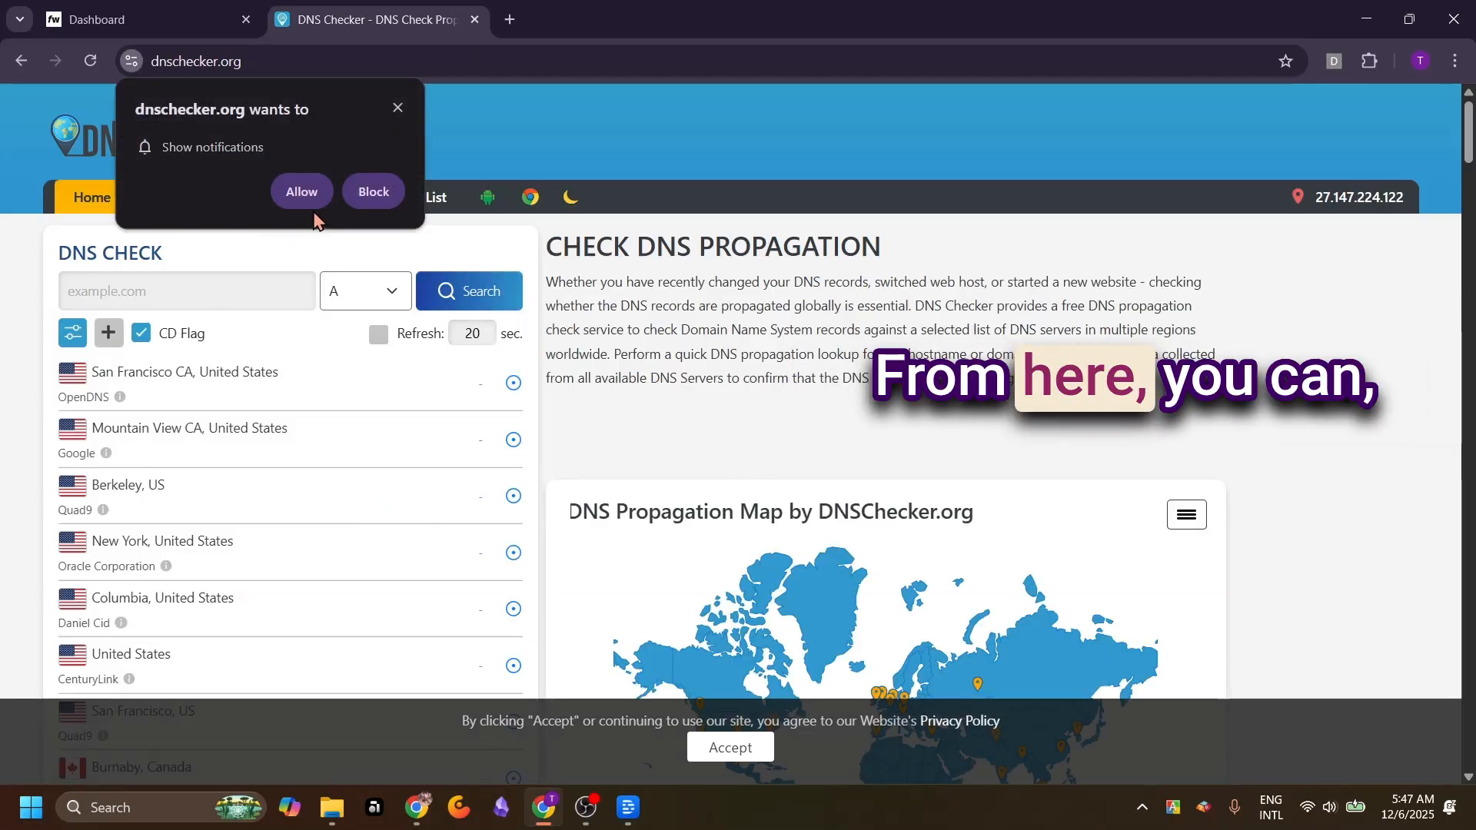
left_click(304, 192)
left_click(229, 290)
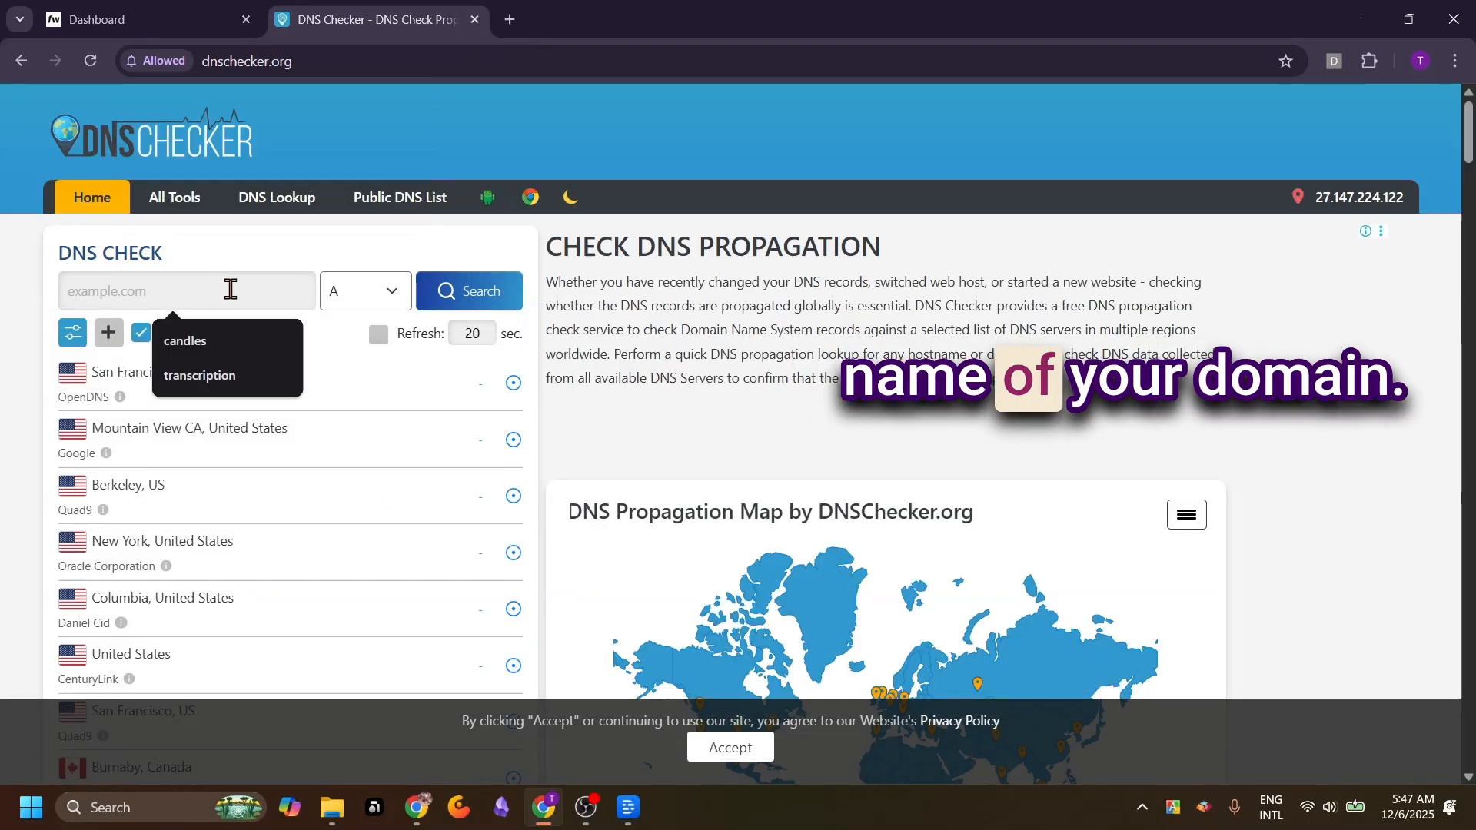
type("laureleiavictoria.com")
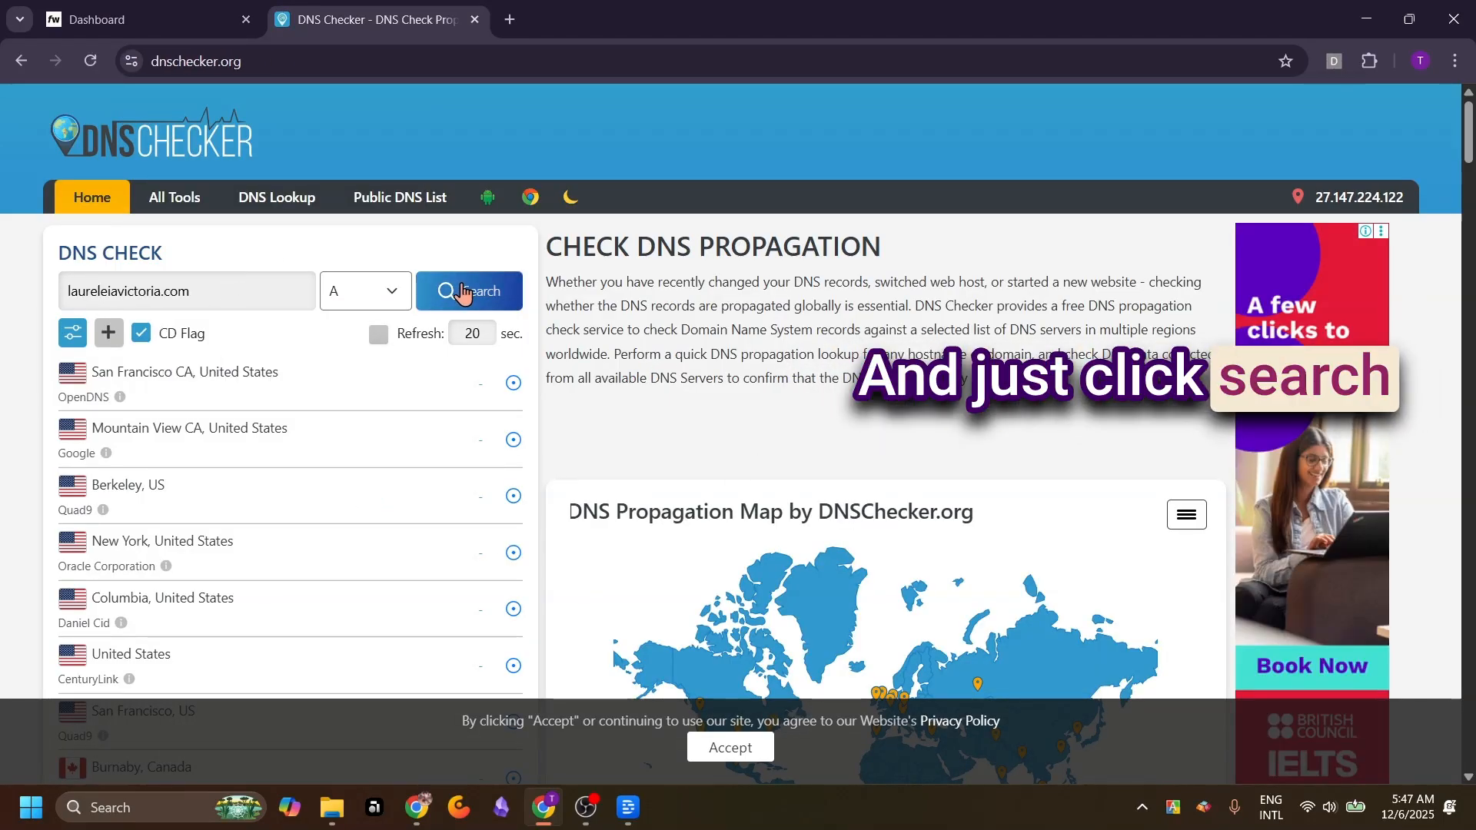
left_click(465, 293)
scroll(889, 599, "down", 1)
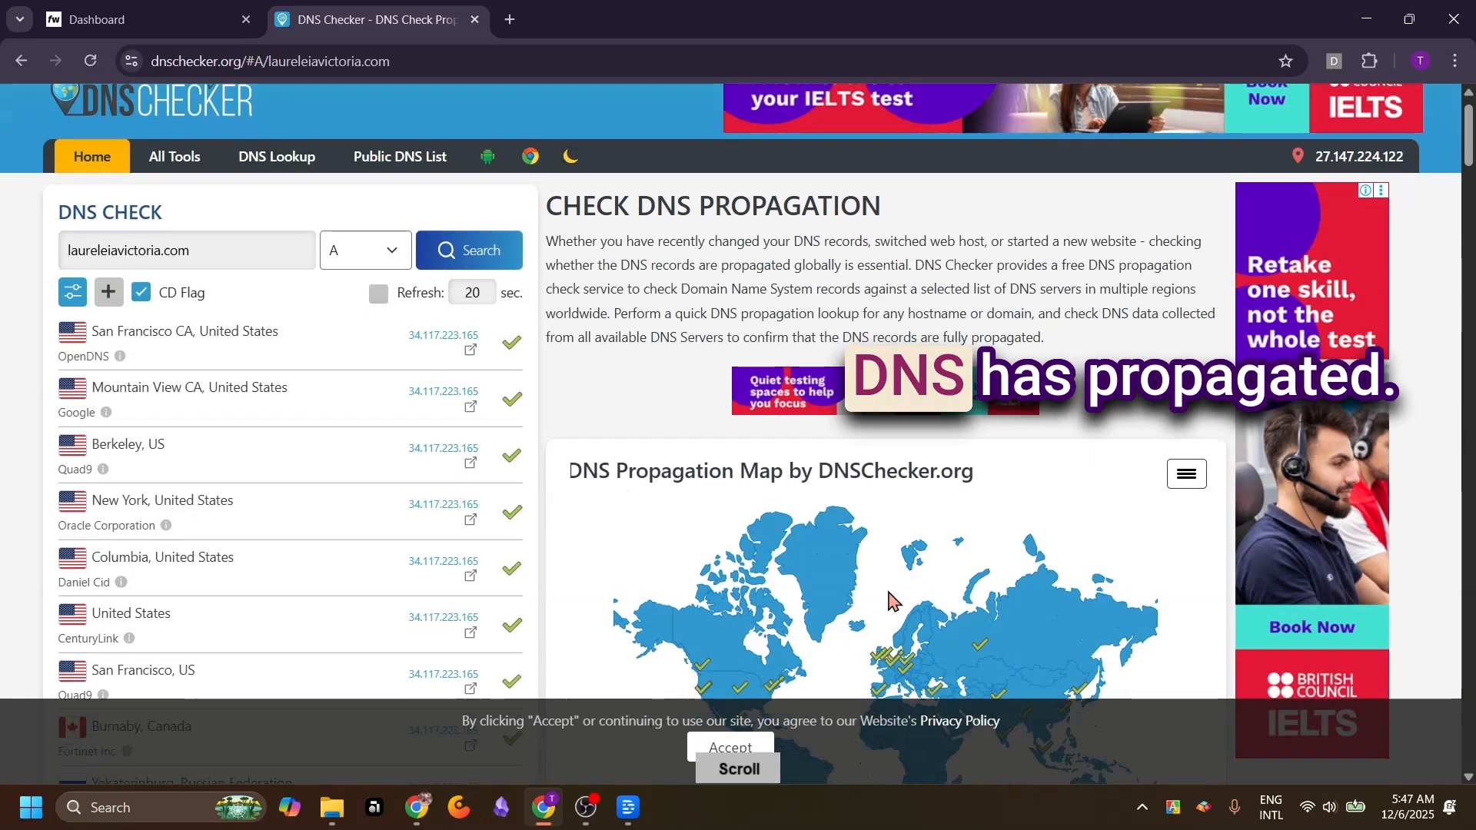
scroll(296, 389, "down", 2)
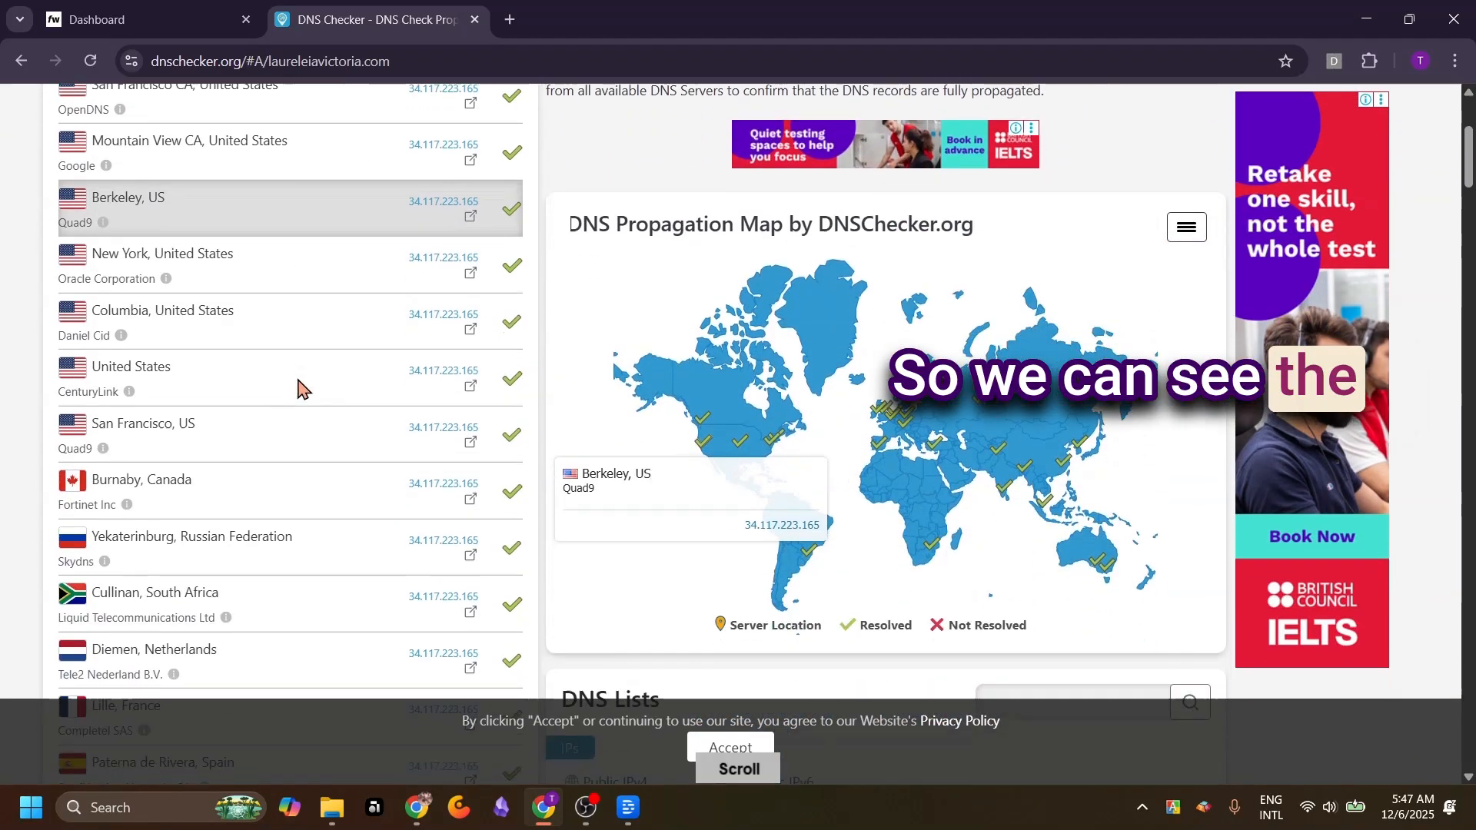
scroll(297, 389, "down", 8)
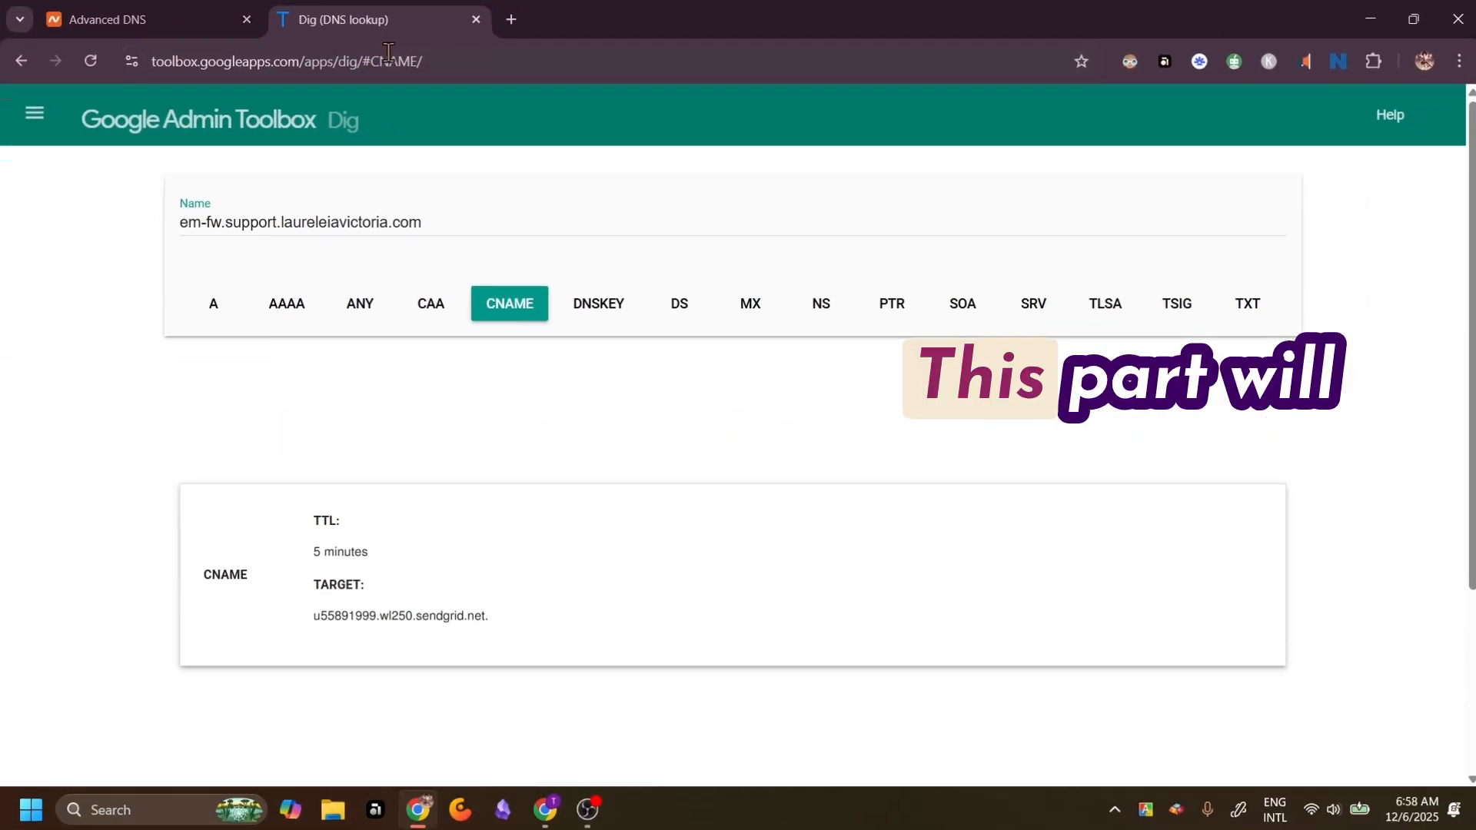
Look up the CAA, DNSKEY, A and CNAME records of em-fw.support.laureleiavictoria.com in Google Admin Toolbox Dig
left_click(427, 306)
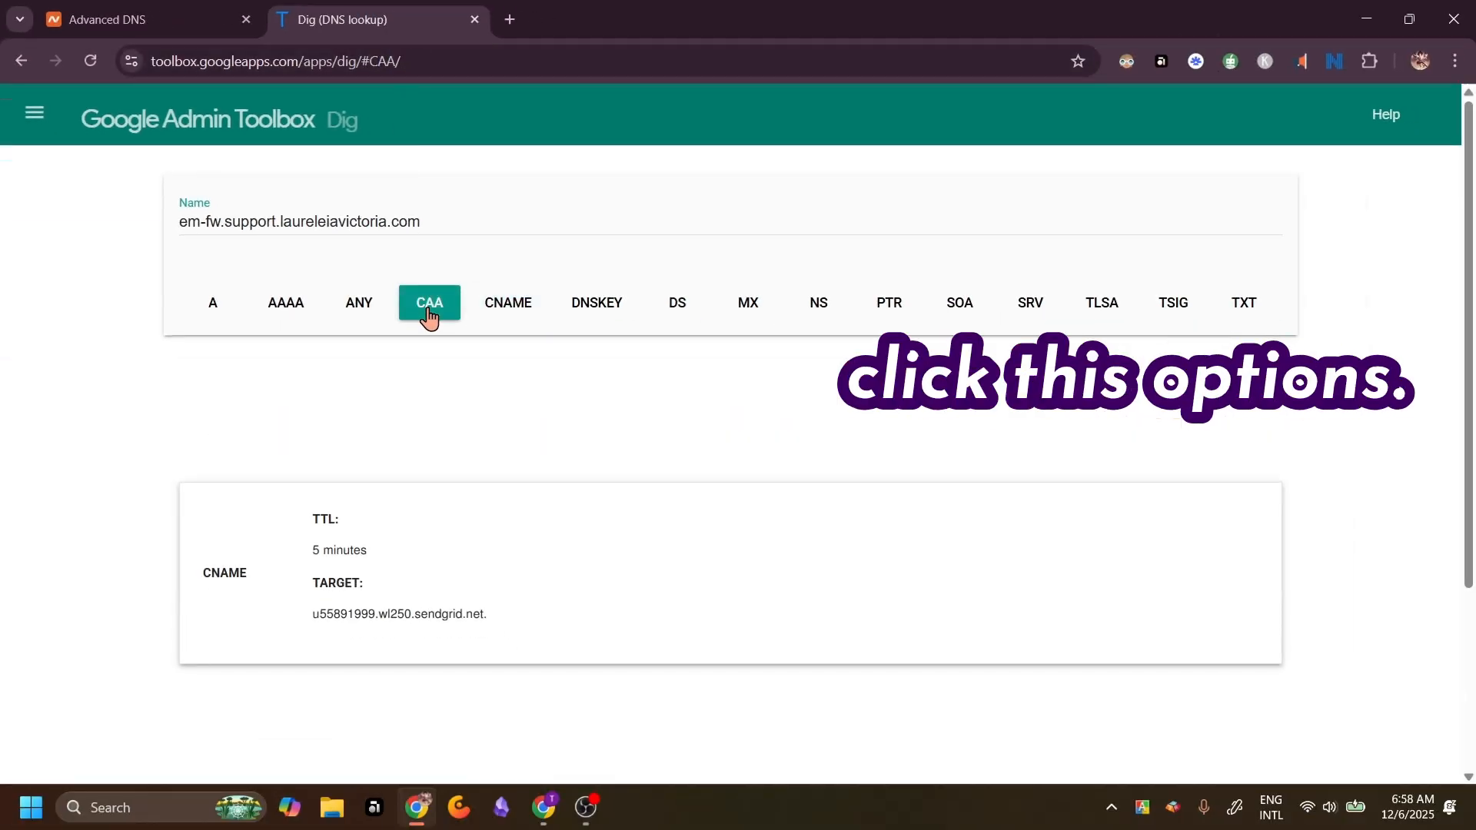
left_click(599, 308)
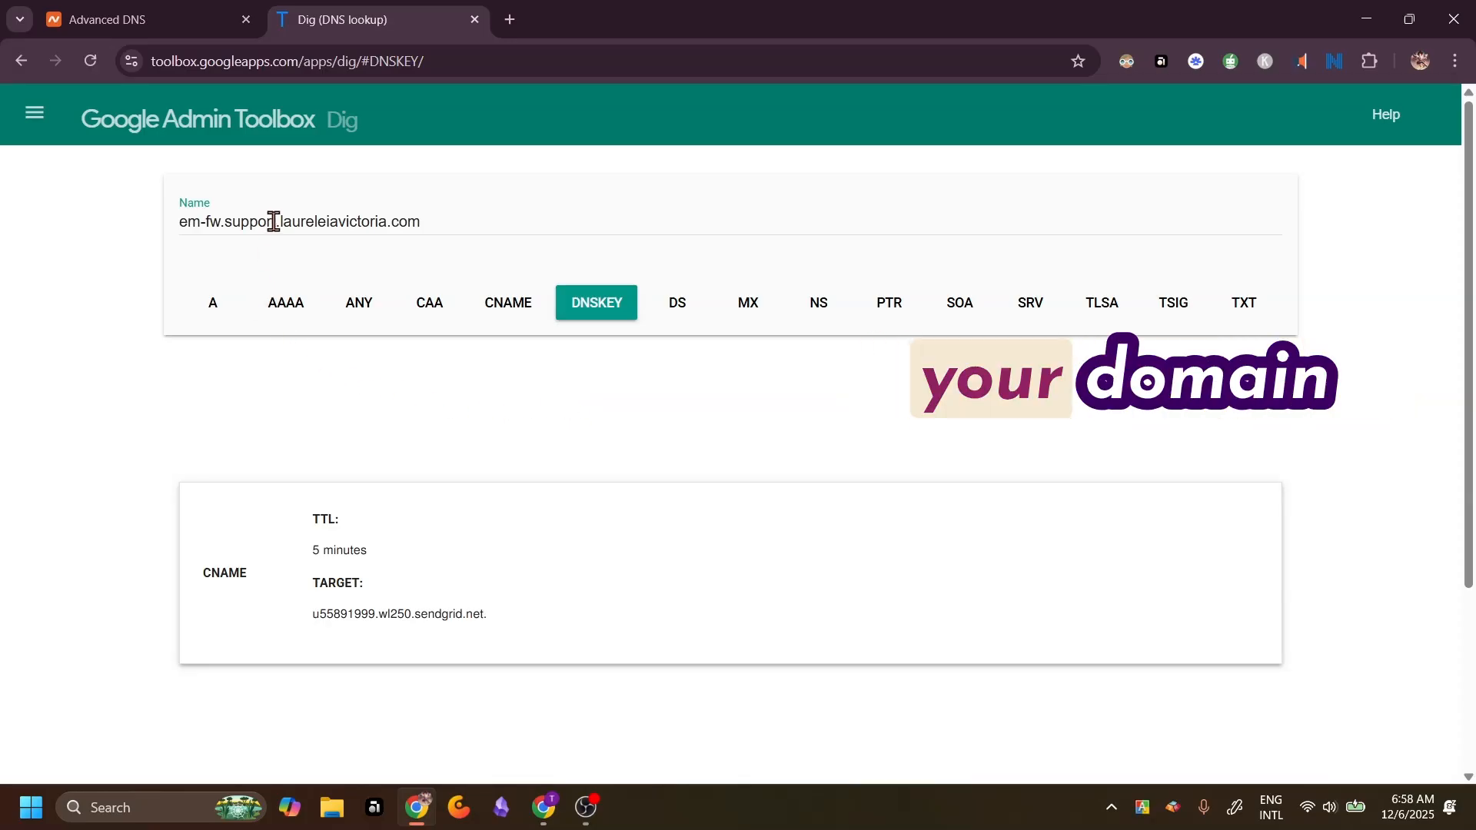
left_click(507, 302)
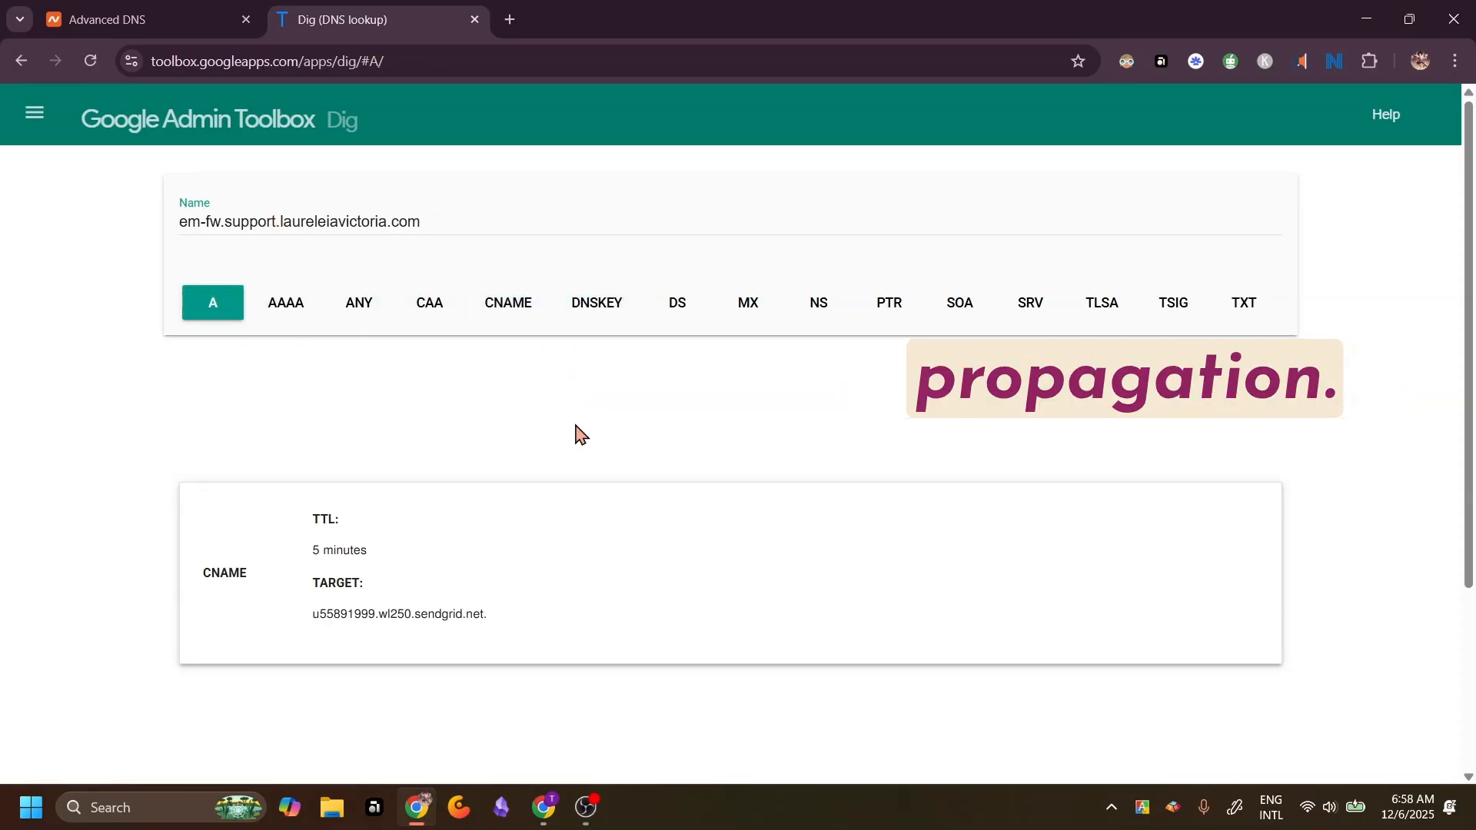
left_click(510, 305)
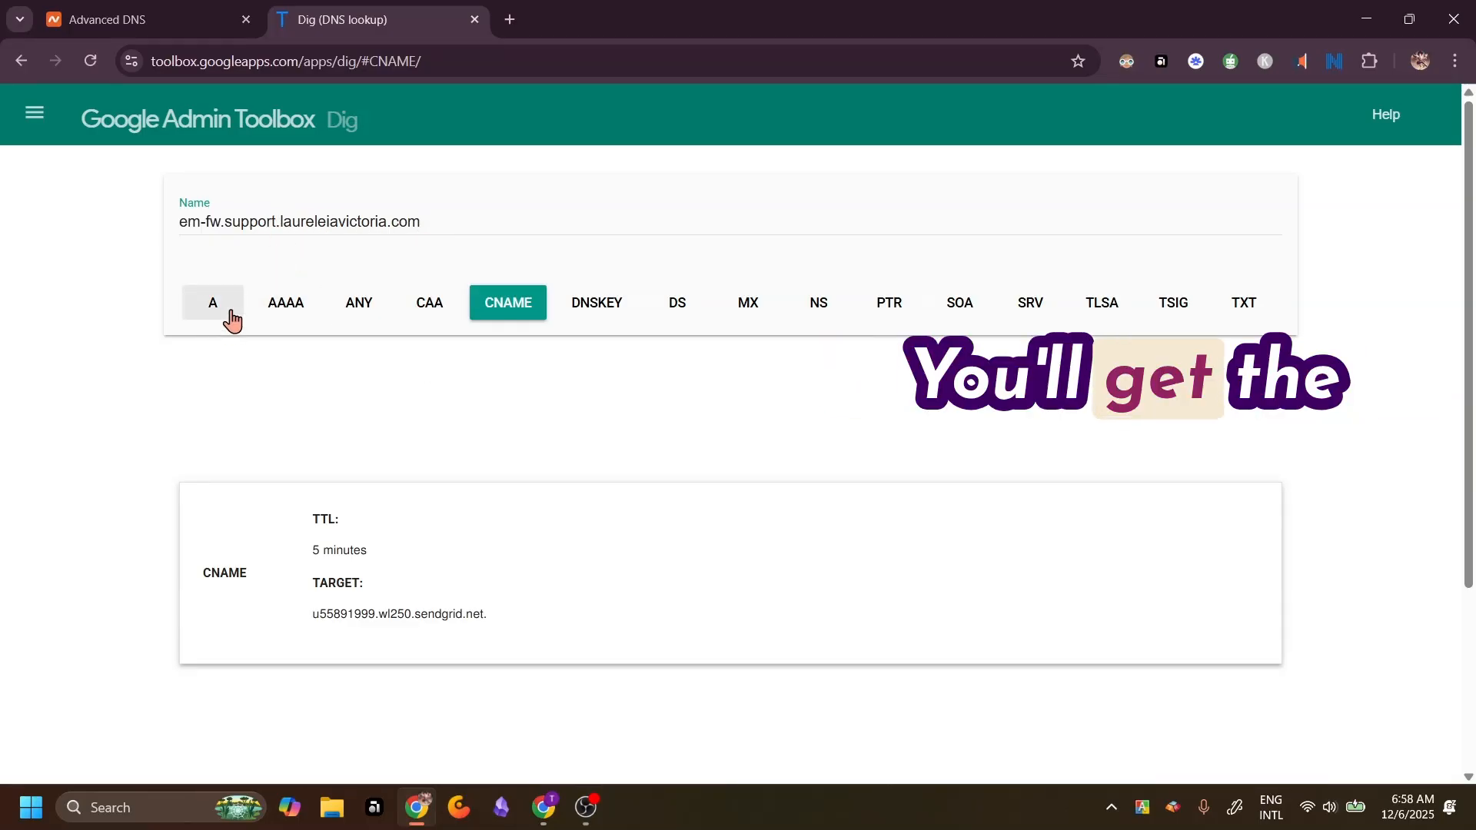
Shorten the lookup name to laureleiavictoria.com and look up its CNAME, A and DNSKEY records
left_click_drag(279, 224, 240, 225)
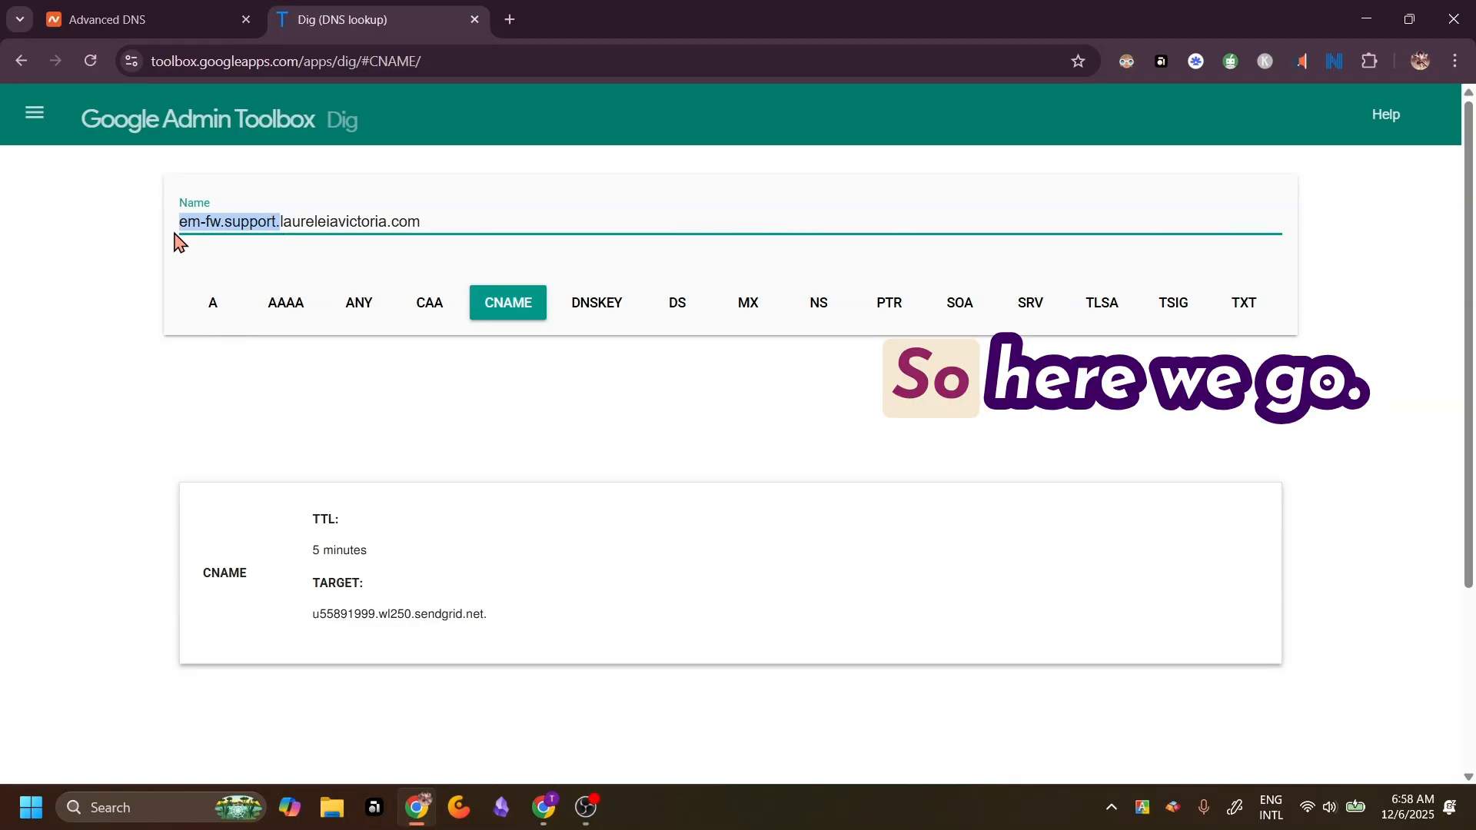
key("BackSpace")
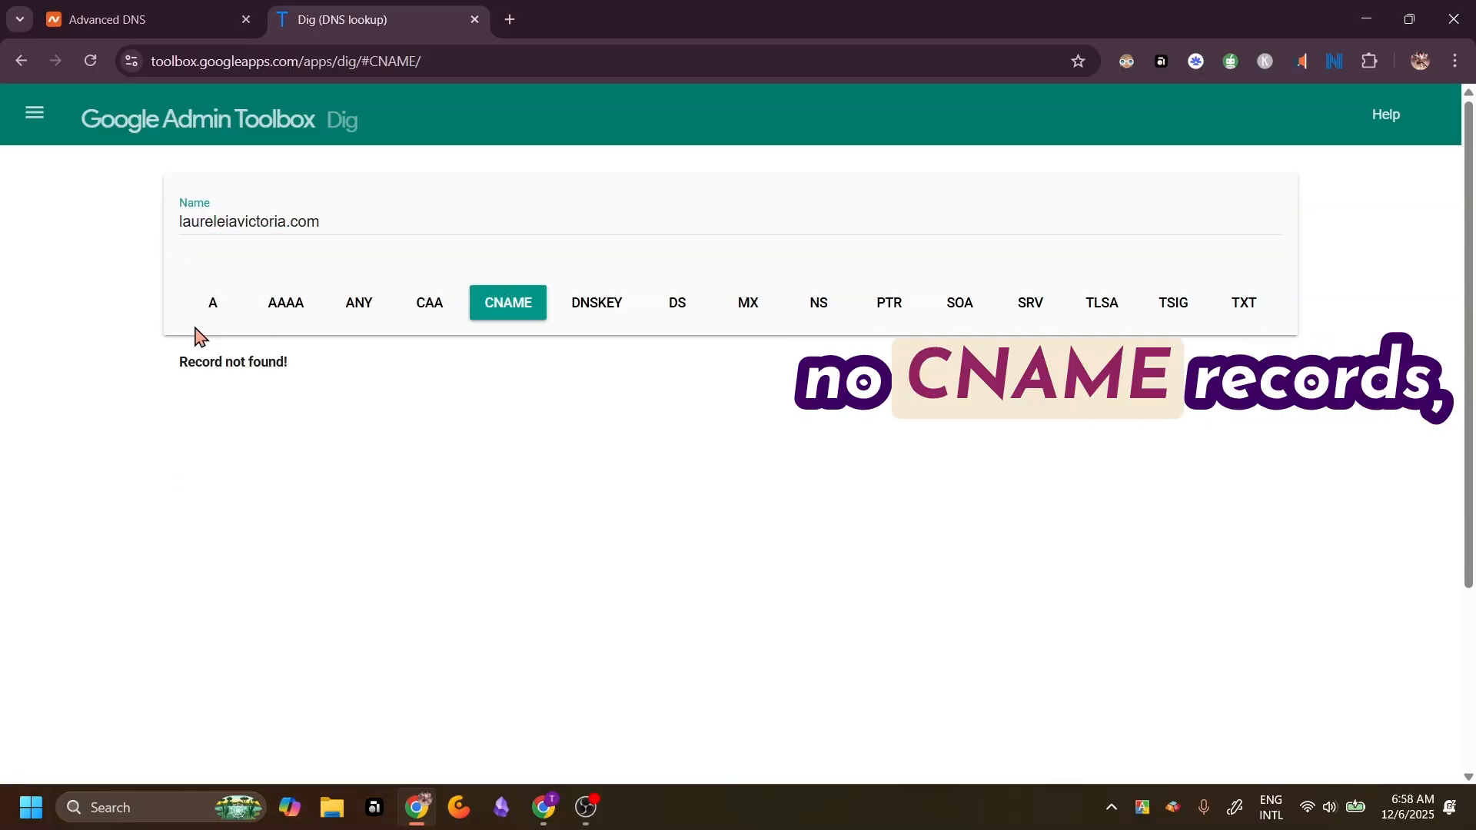
left_click(212, 307)
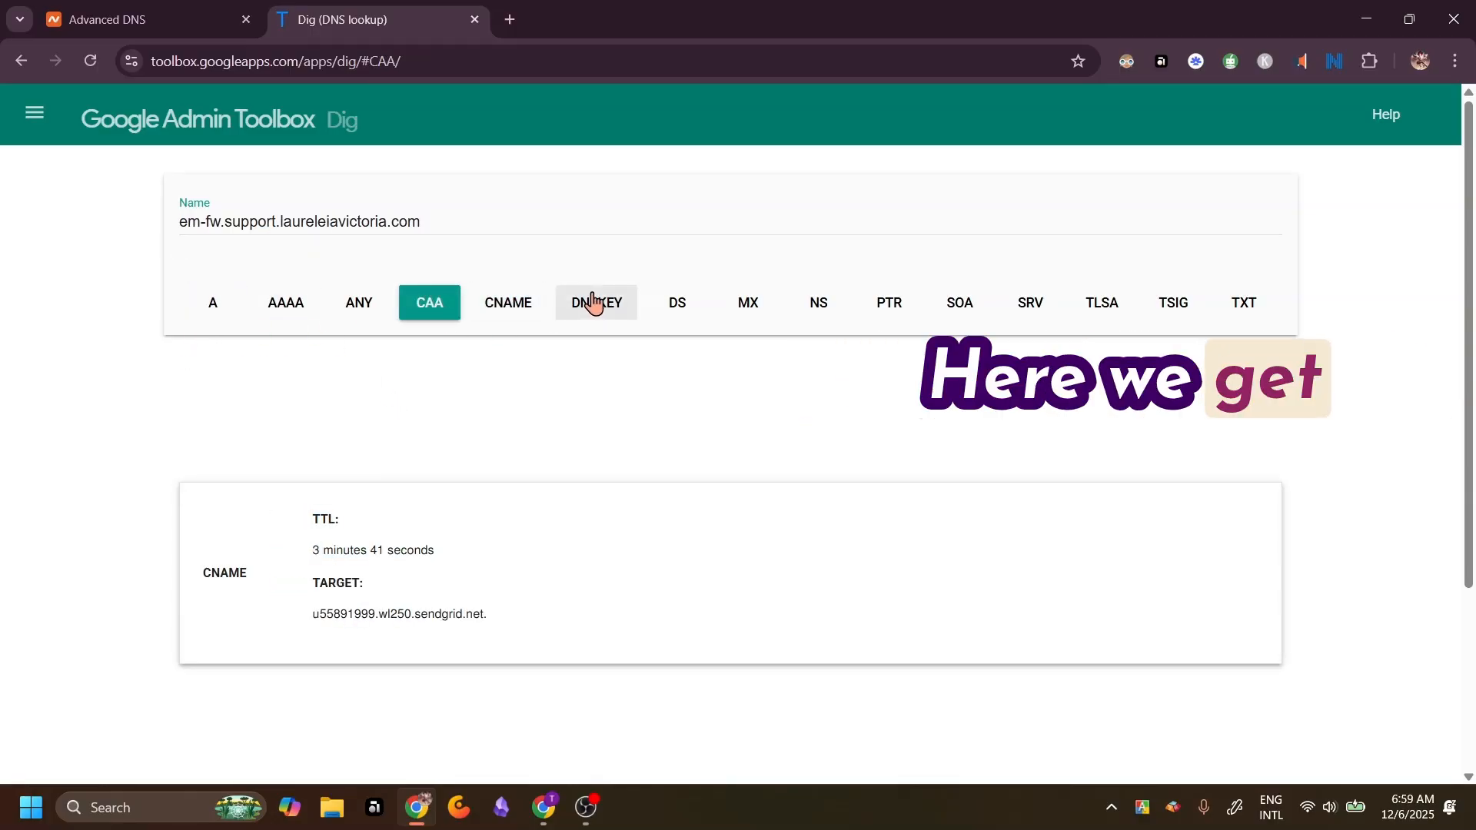
left_click(595, 303)
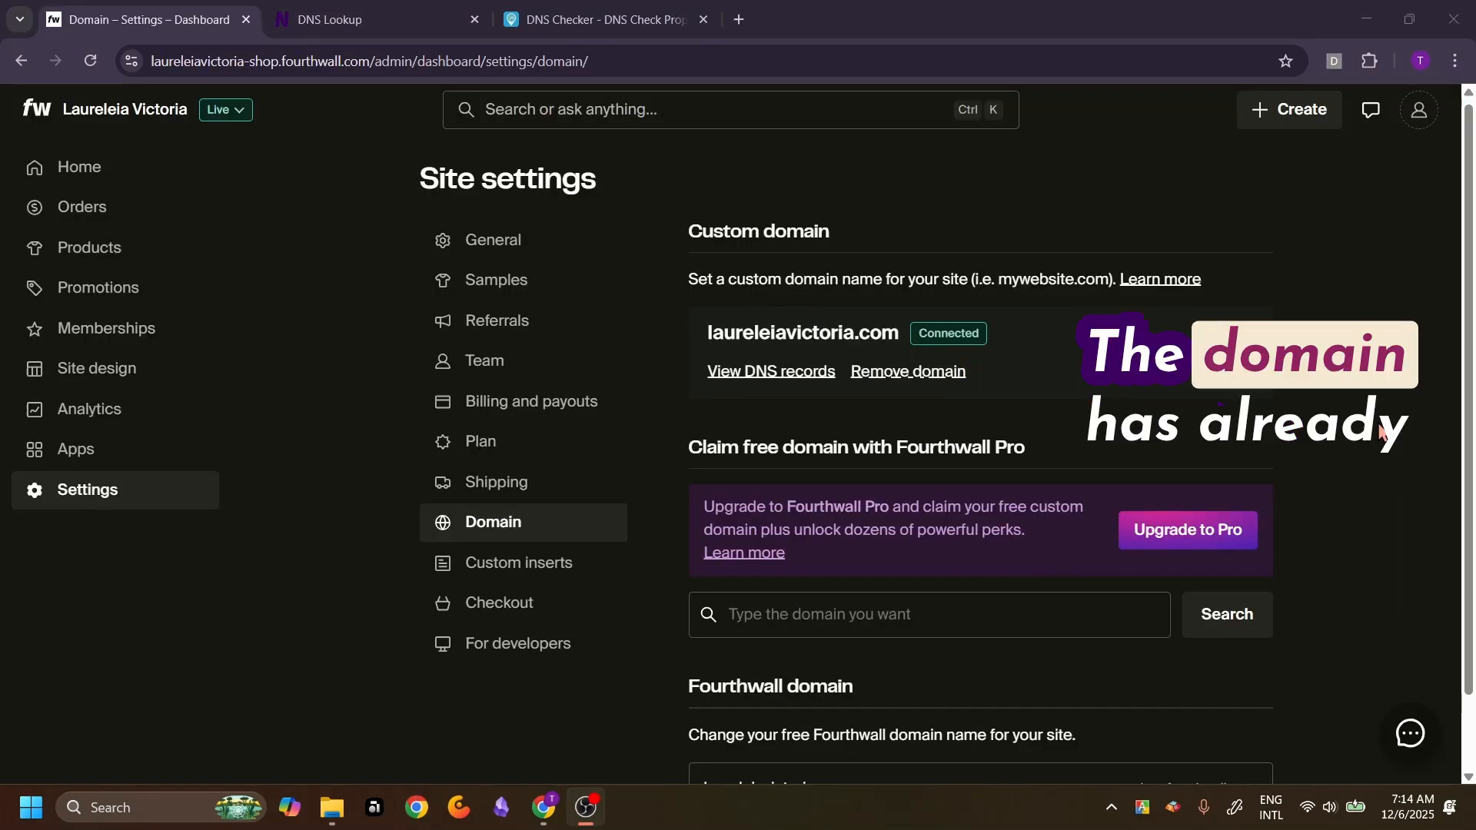
left_click(1381, 427)
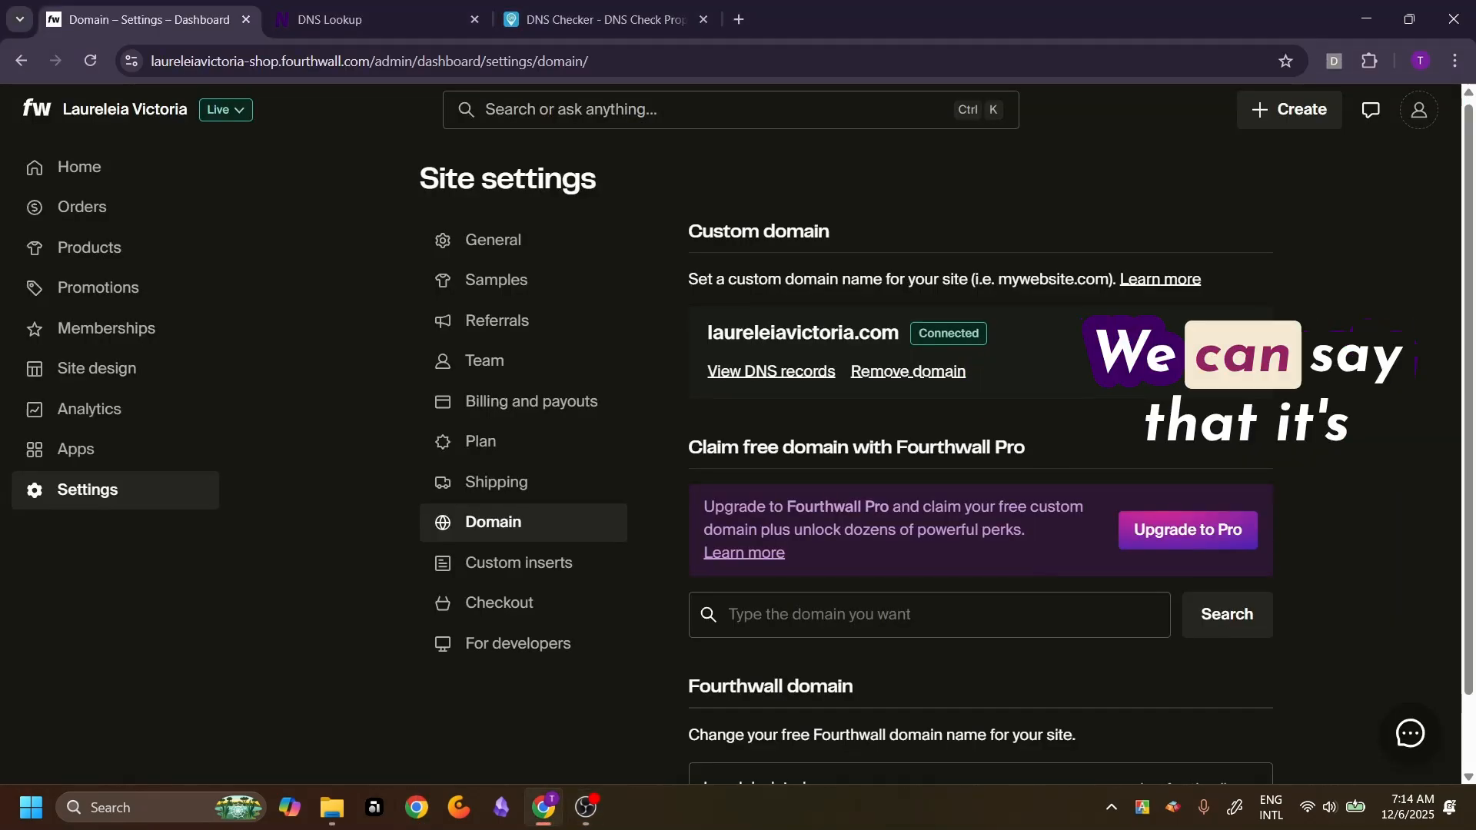